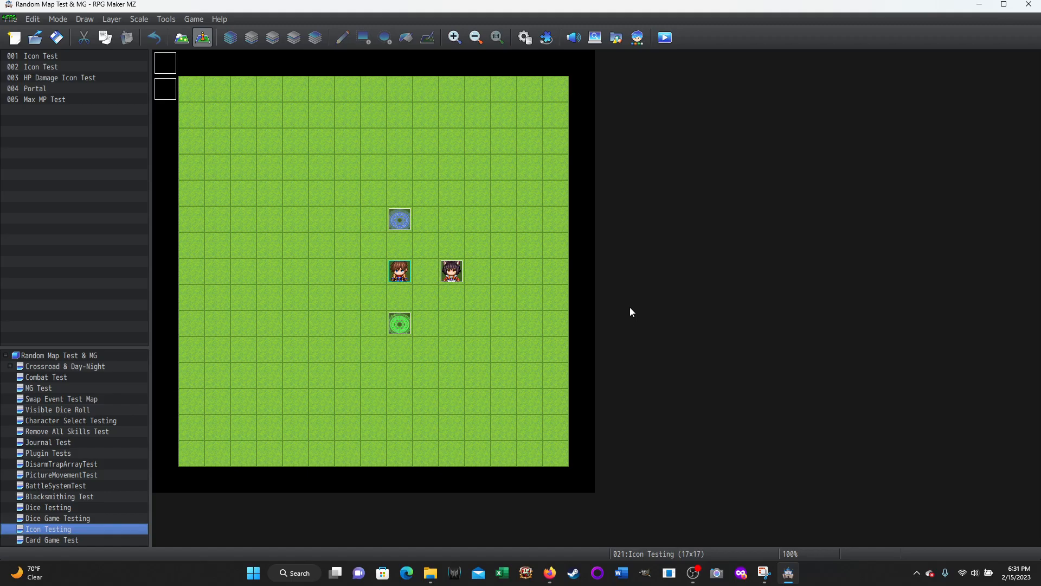
Playtest the project, start a game and walk the character around the starting map
left_click(665, 37)
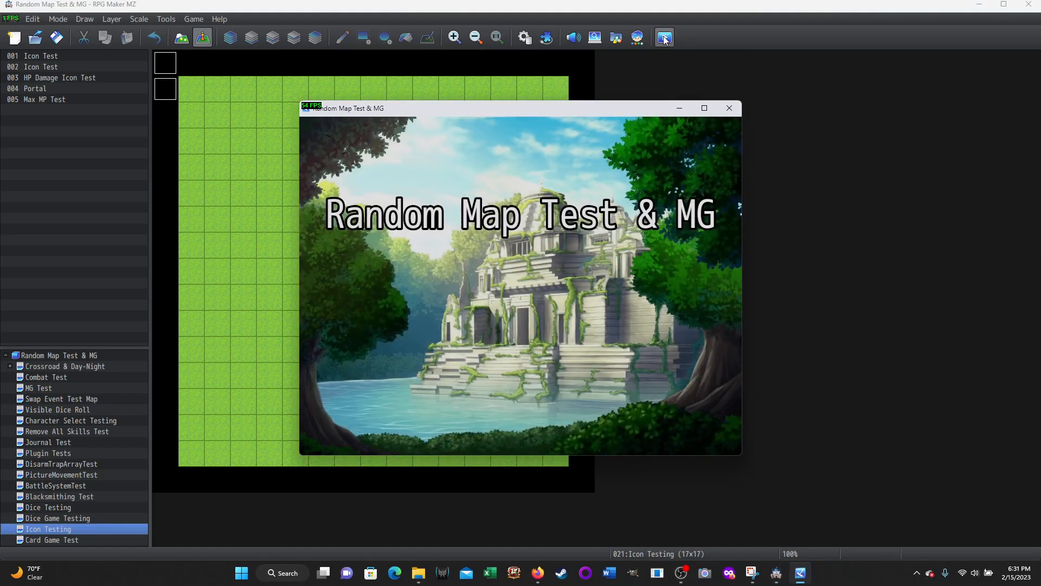
left_click(538, 335)
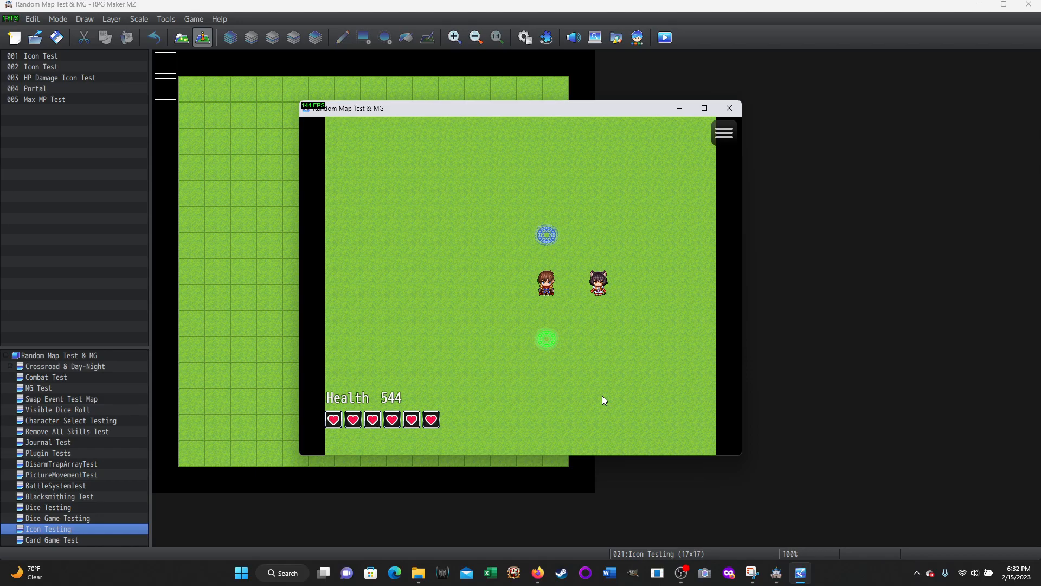
key("Left")
key("Left")
key("Left")
key("Right")
key("Right")
key("Left")
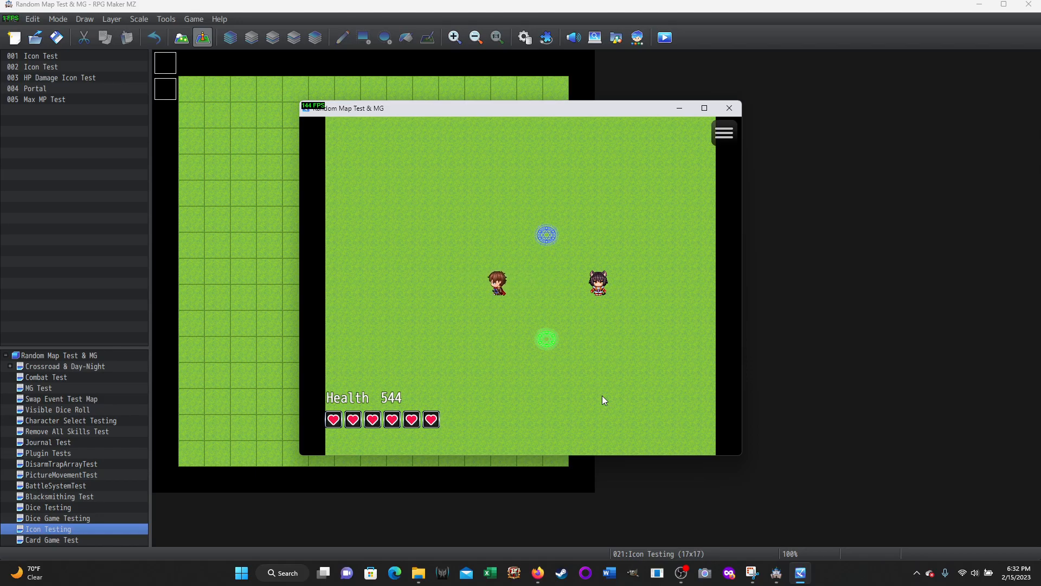
key("Up")
key("Down")
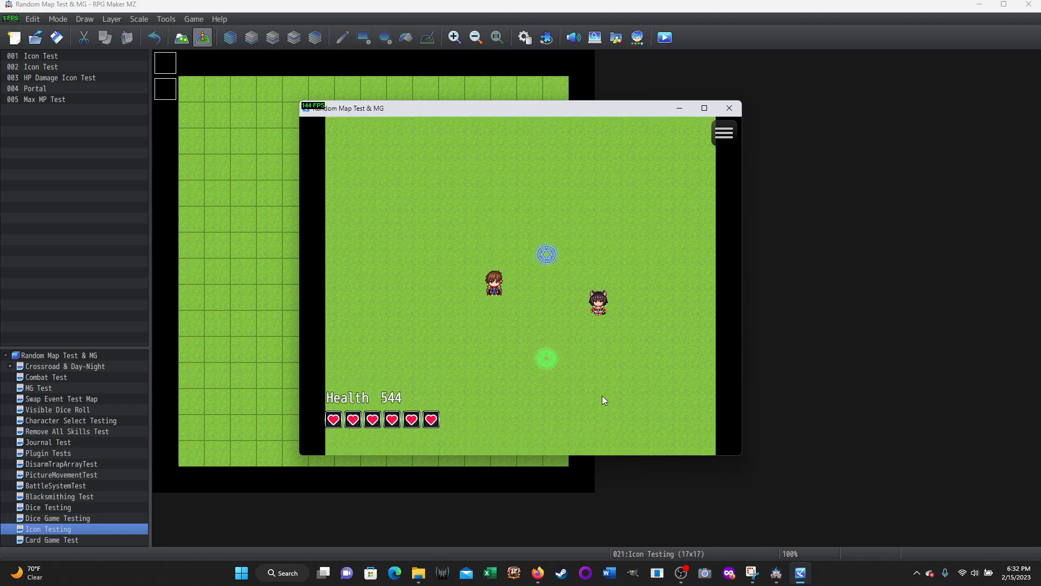
Walk the character over to the Cat Girl and talk to her three times to test the health and heart display
key("Down")
key("Up")
key("Up")
key("Right")
key("Right")
key("Right")
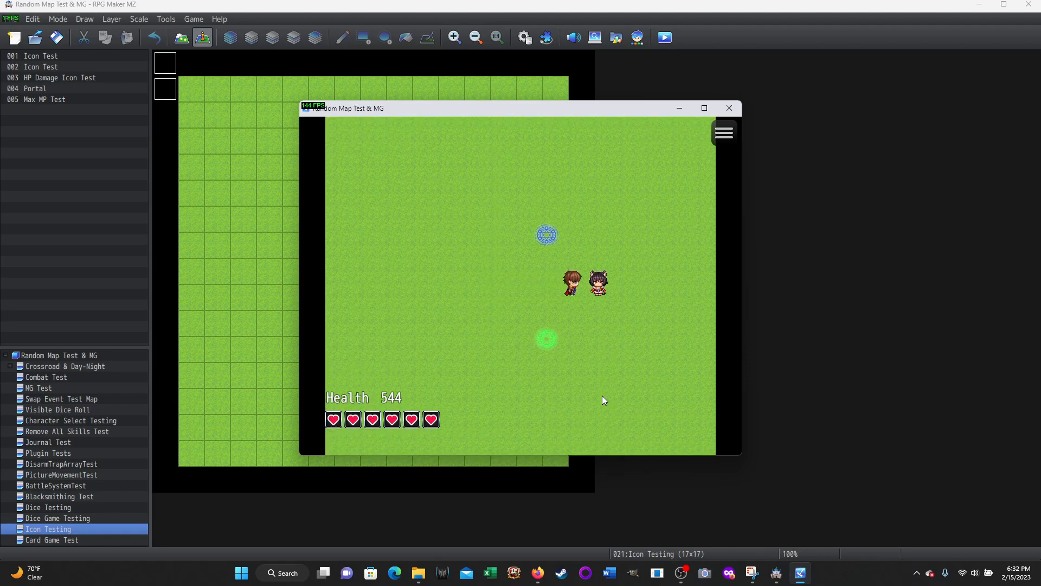
key("Return")
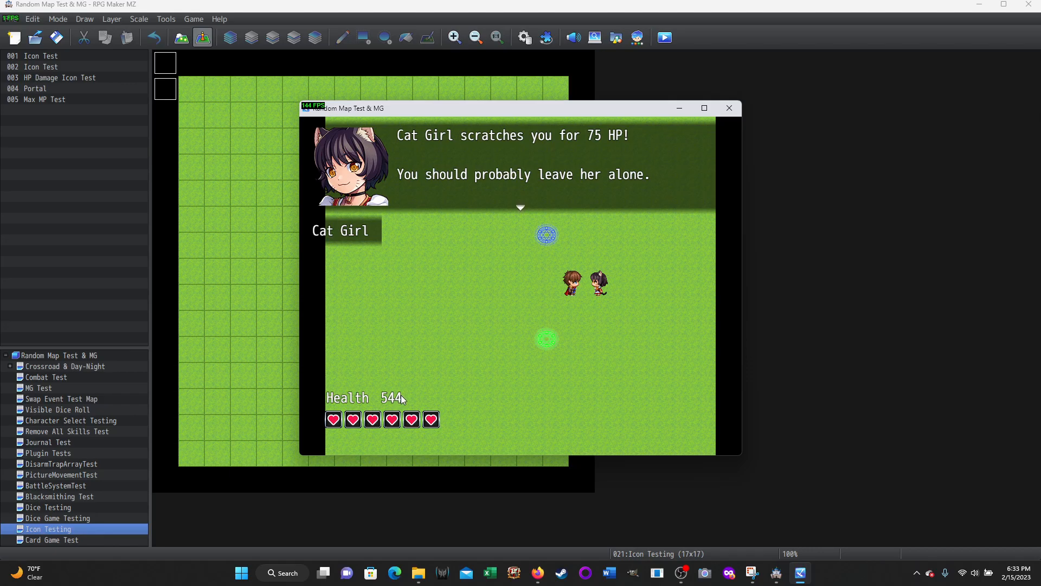
left_click(567, 407)
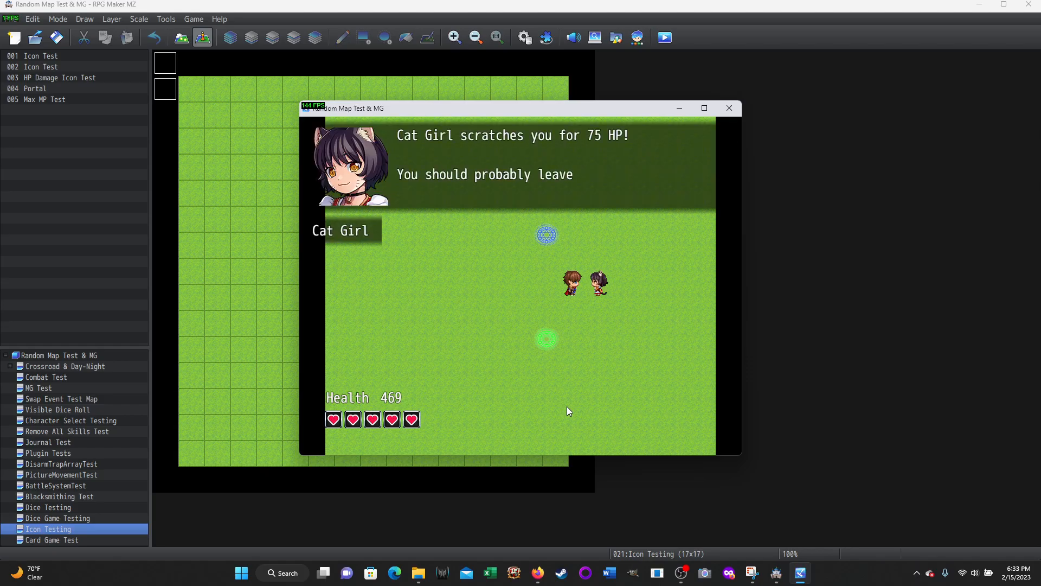
left_click(567, 411)
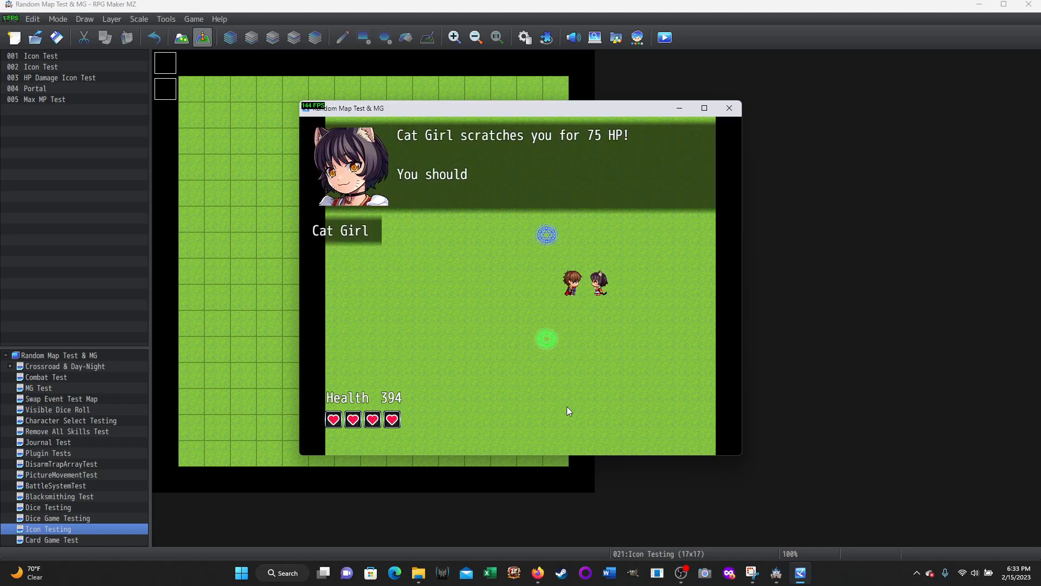
left_click(567, 407)
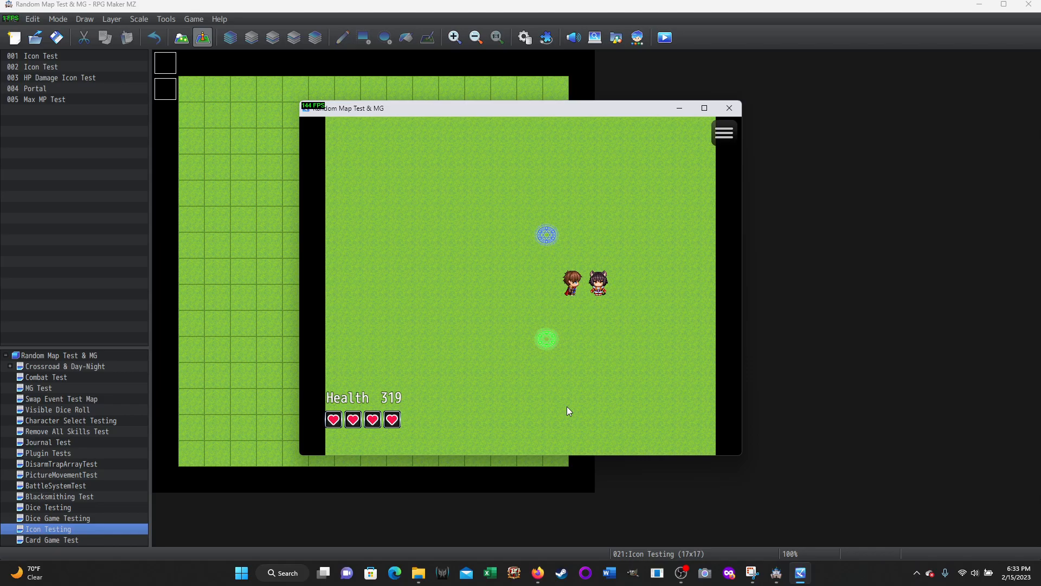
Walk through the blue portal and talk to the Cat Girl on the other map to test damage there
key("Left")
key("Left")
key("Right")
key("Up")
key("Up")
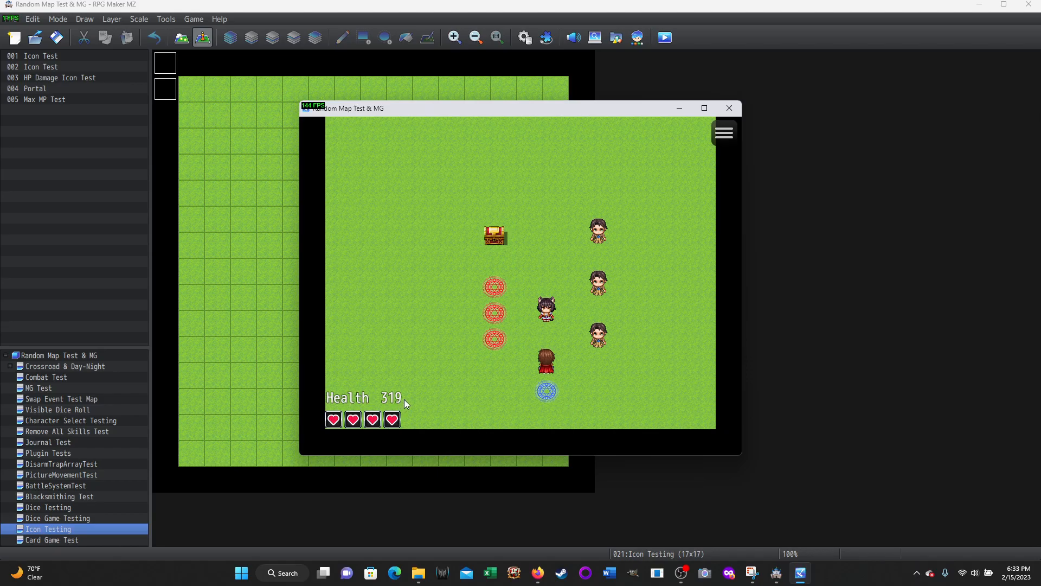
key("Up")
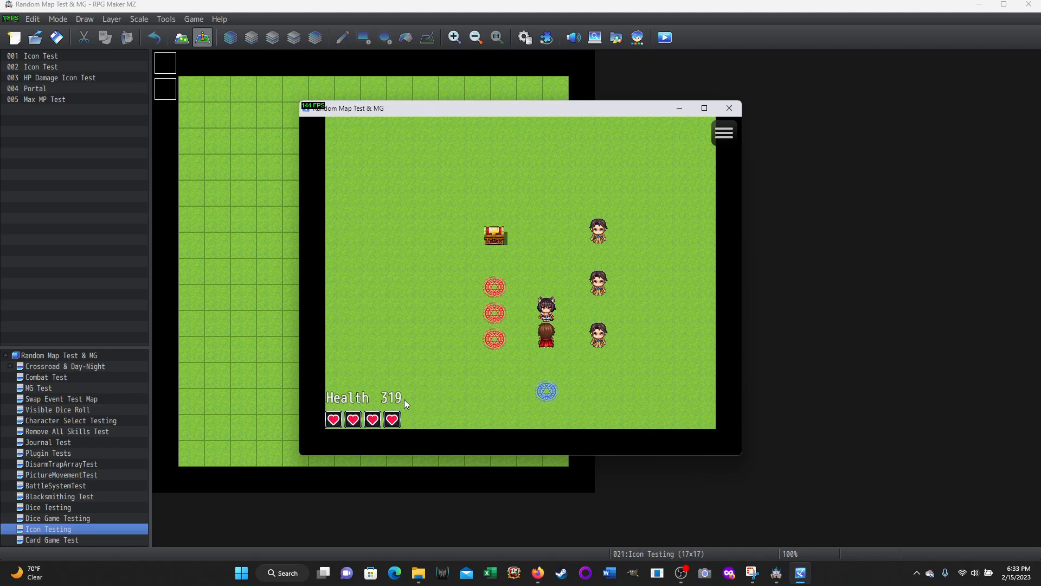
key("Return")
key("Return")
Return through the blue portal to the first map and restore the character's health at the green circle
key("Down")
key("Down")
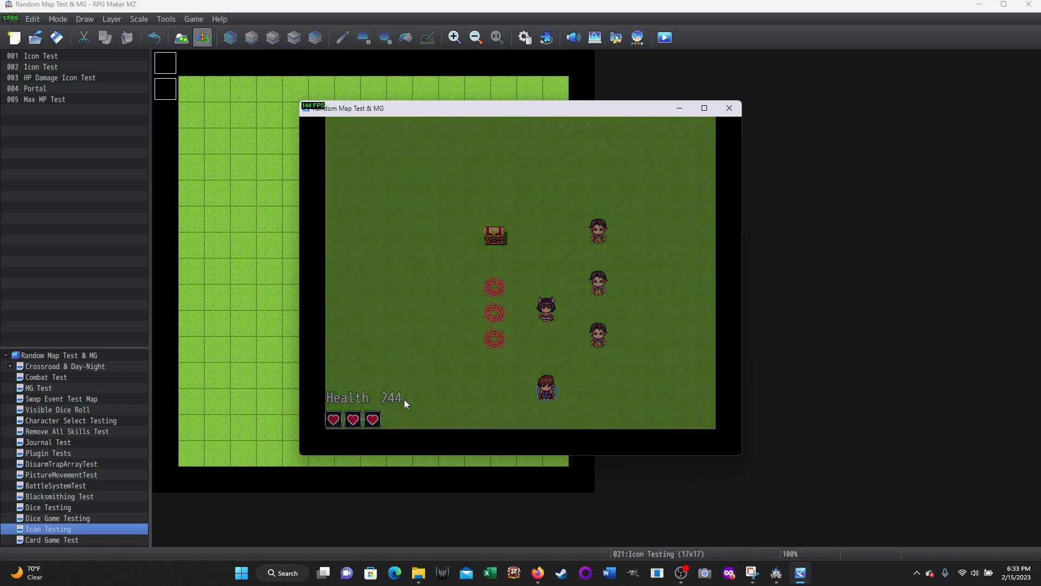
key("Down")
key("Down")
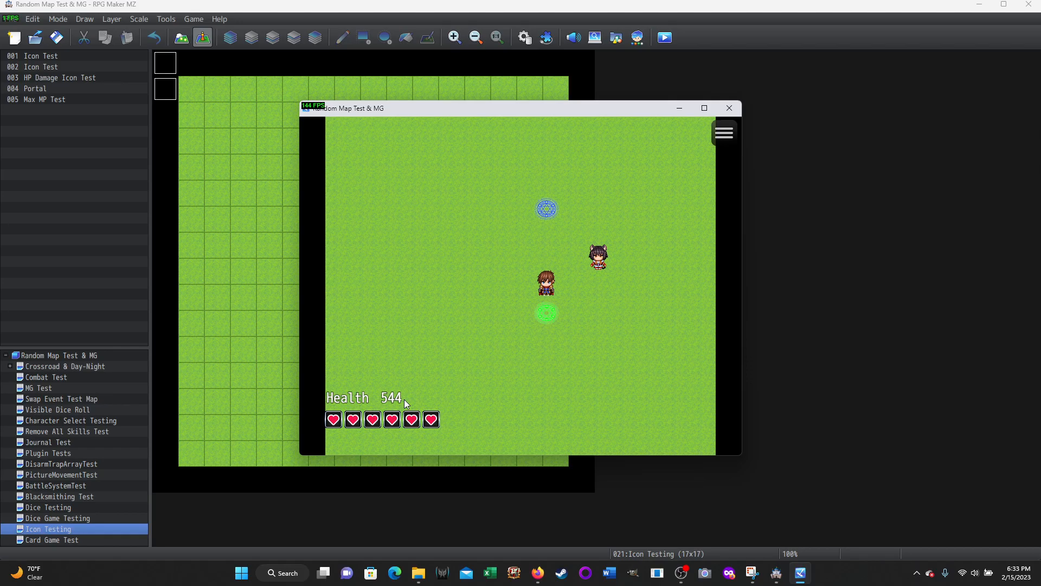
Talk to the Cat Girl repeatedly until the character's health runs out, and end the playtest
key("Up")
key("Right")
key("Return")
key("Return")
key("Return")
key("Return")
key("Return")
key("Return")
key("Return")
key("Return")
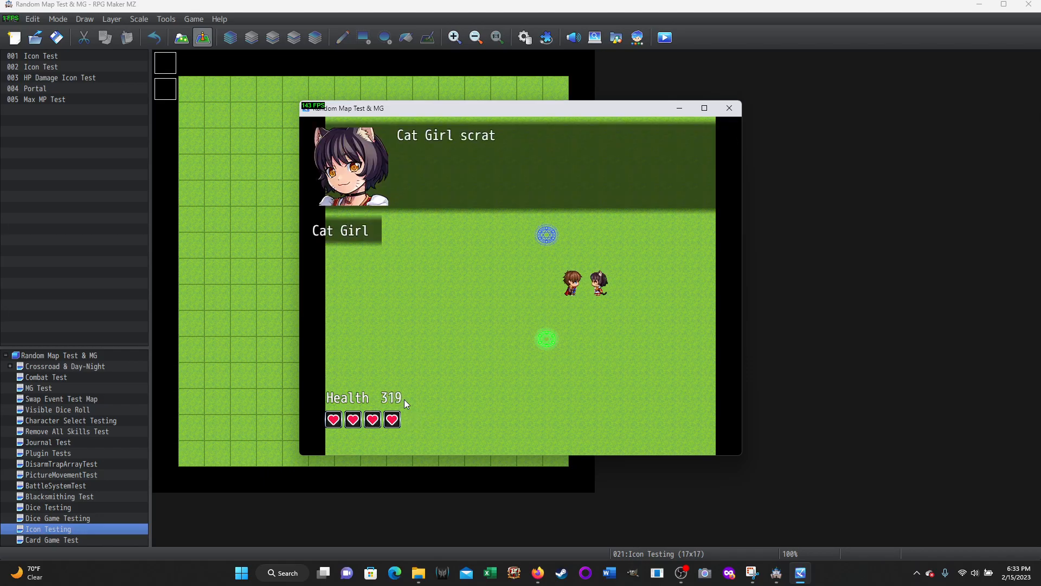
key("Return")
key("Return")
key("Return")
key("Return")
key("Return")
key("Return")
key("Return")
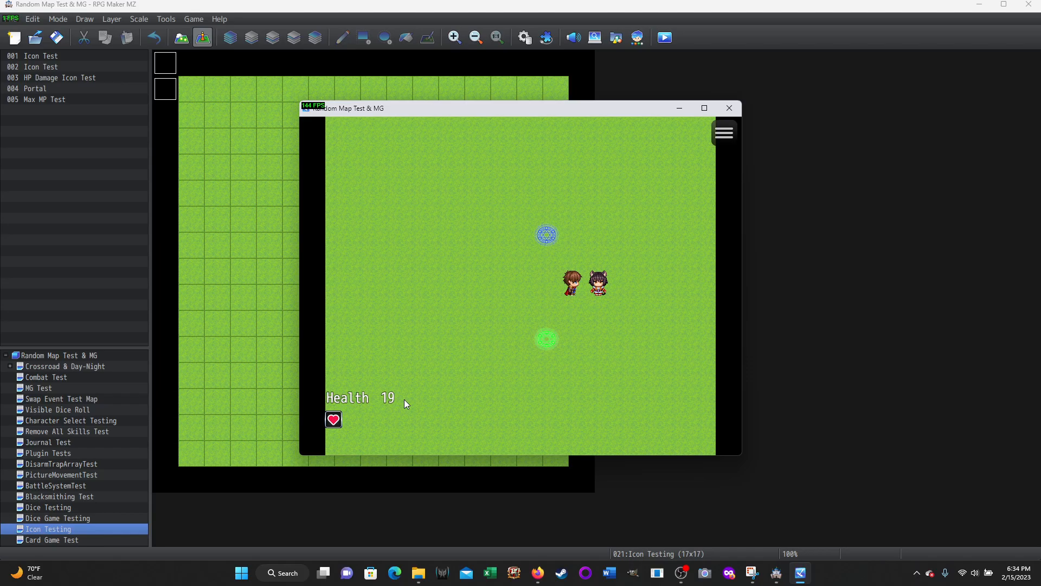
key("Return")
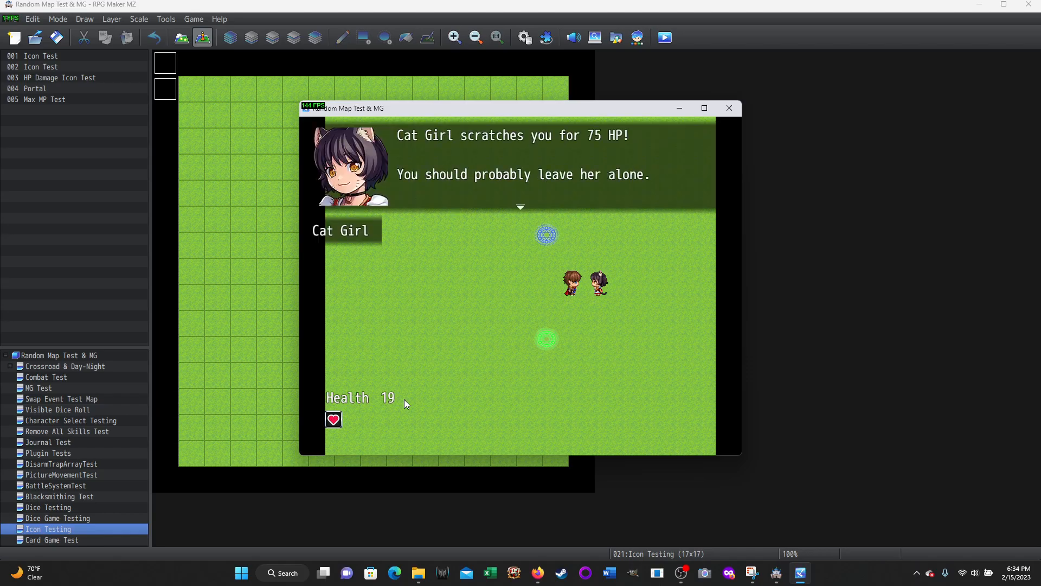
key("Return")
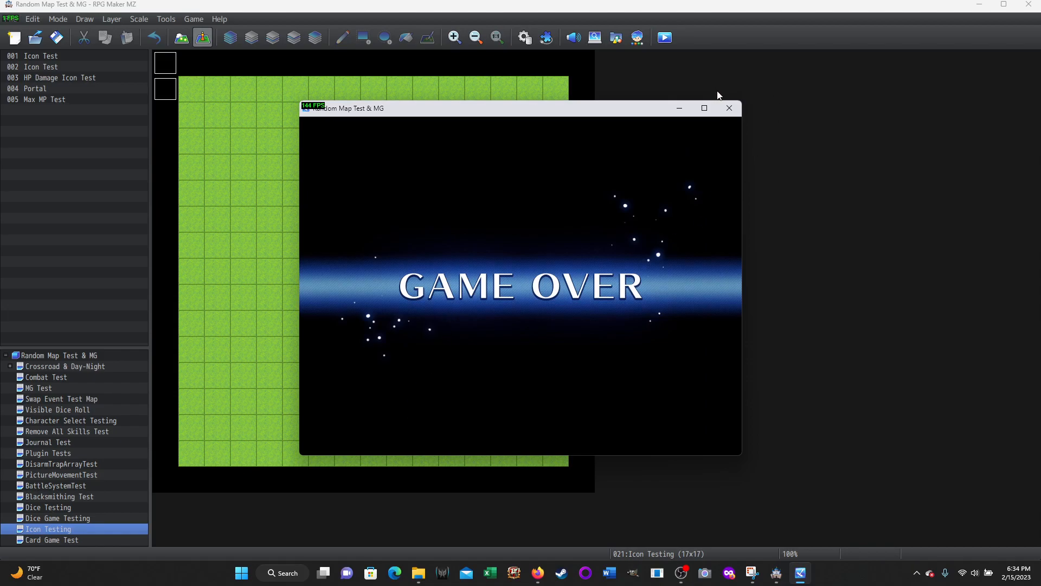
left_click(729, 108)
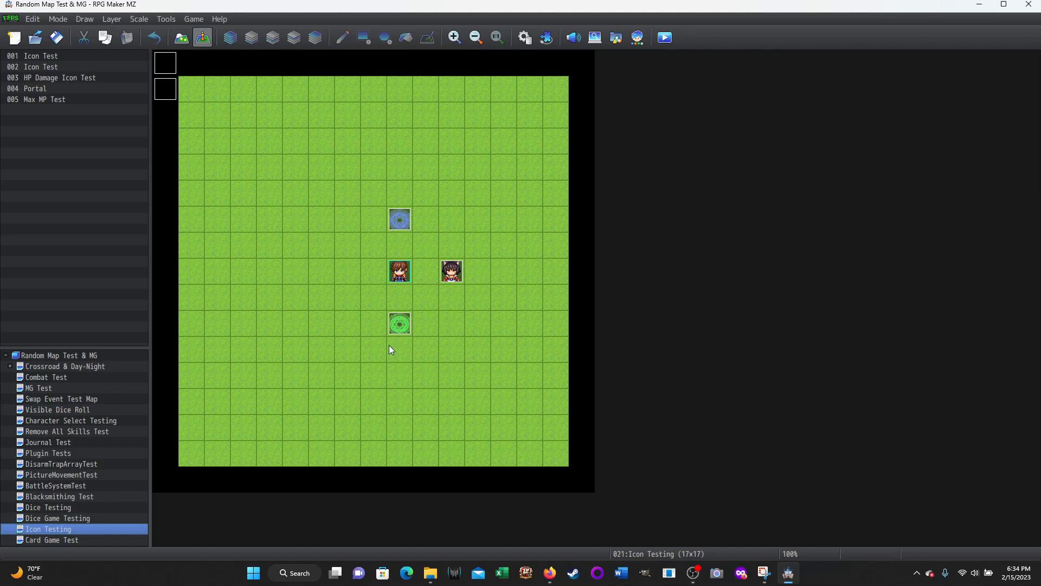
Check the blue Portal event's transfer command, and open the Max MP Test event on the green circle for review
double_click(401, 226)
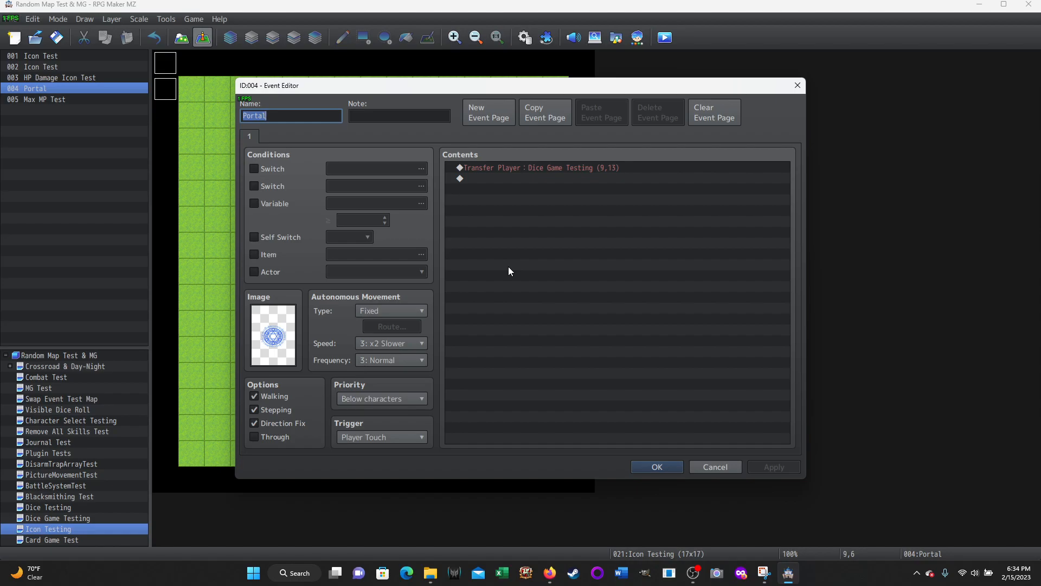
left_click(713, 469)
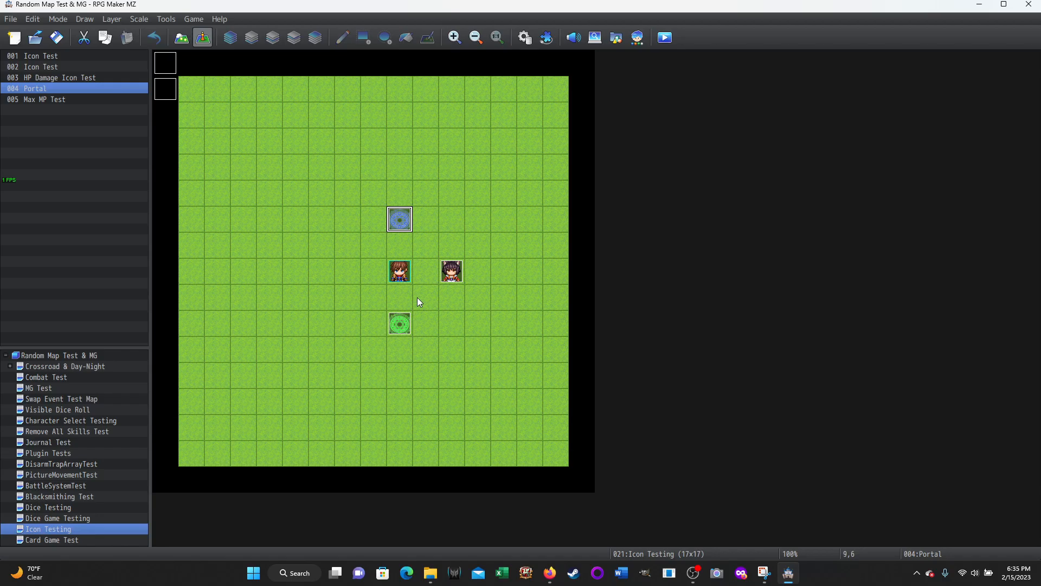
left_click(402, 324)
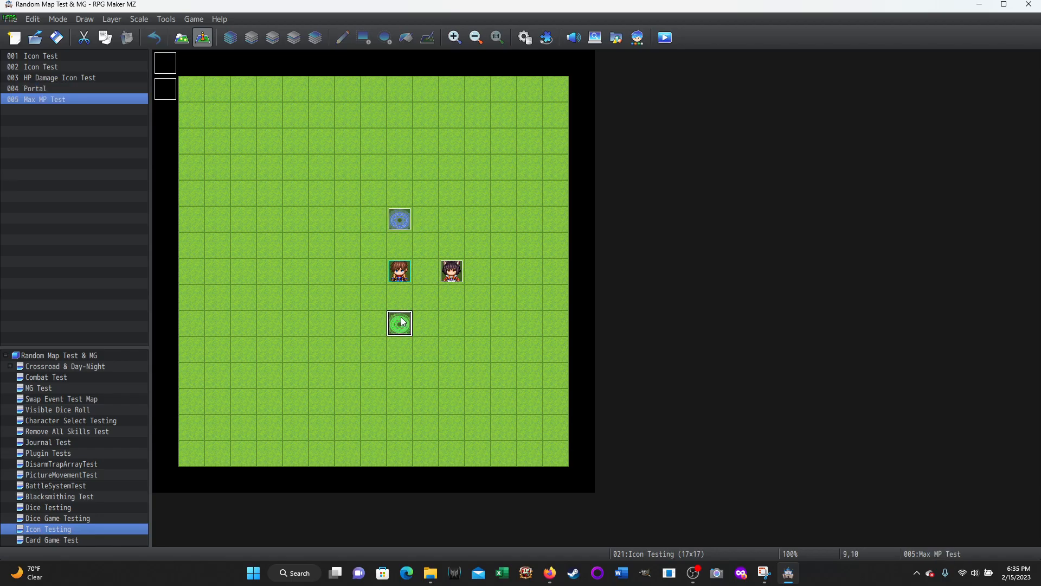
double_click(401, 325)
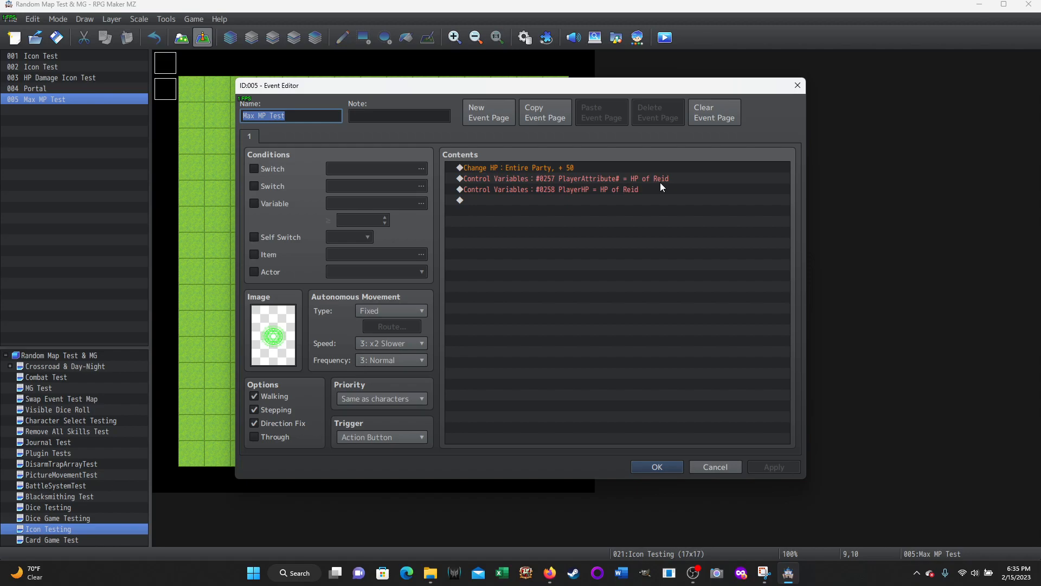
Examine the PlayerAttribute# variable command's actor and attribute game data options, and close the Max MP Test event without changes
left_click(583, 179)
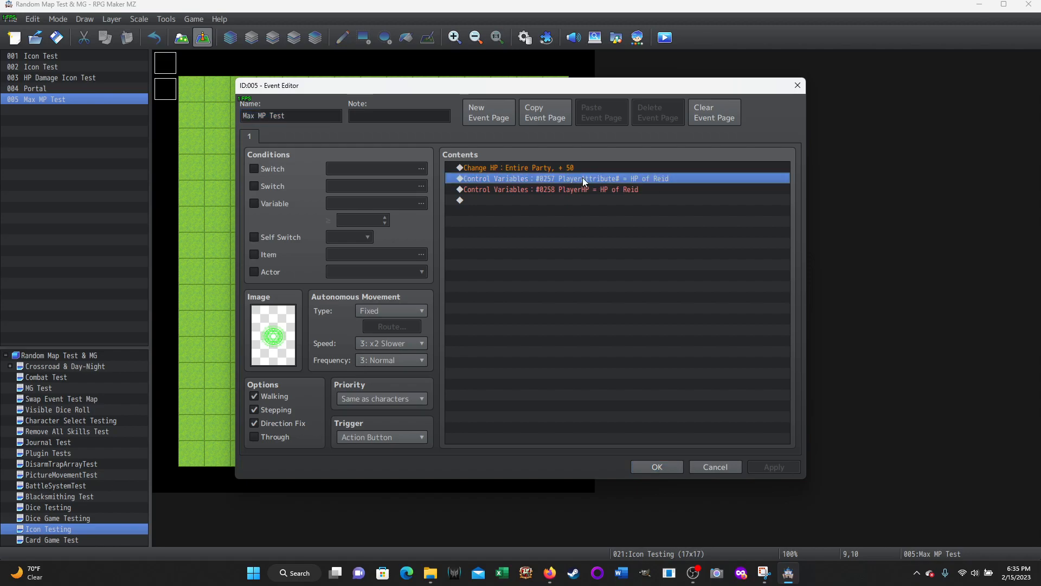
right_click(583, 178)
left_click(604, 199)
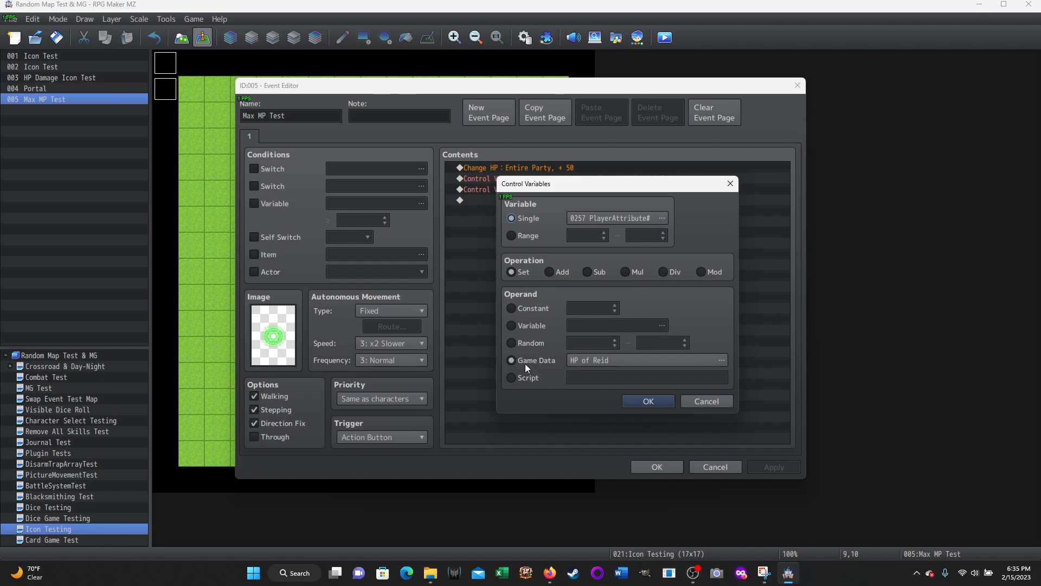
left_click(721, 361)
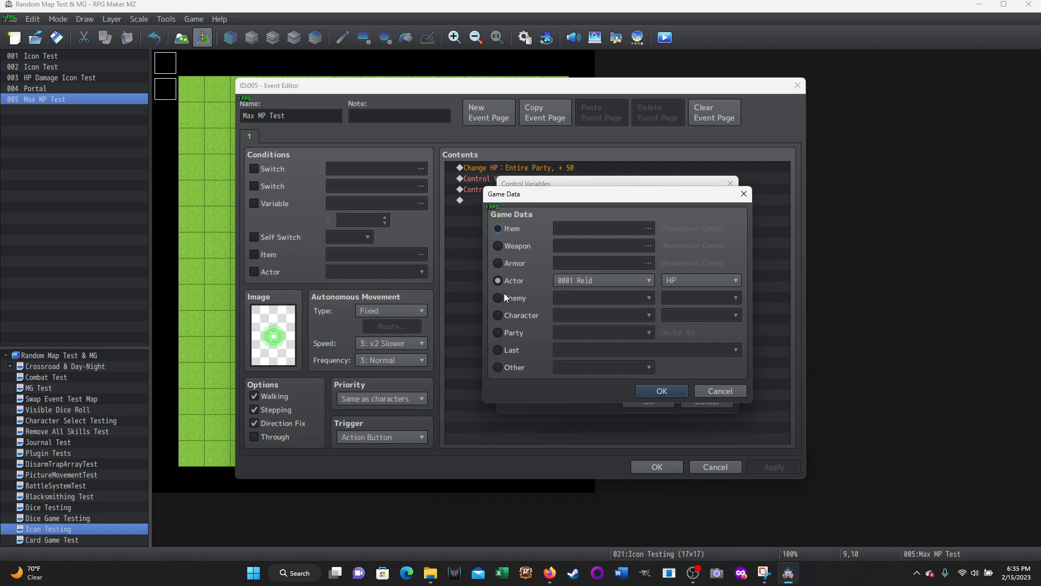
left_click(647, 282)
left_click(648, 282)
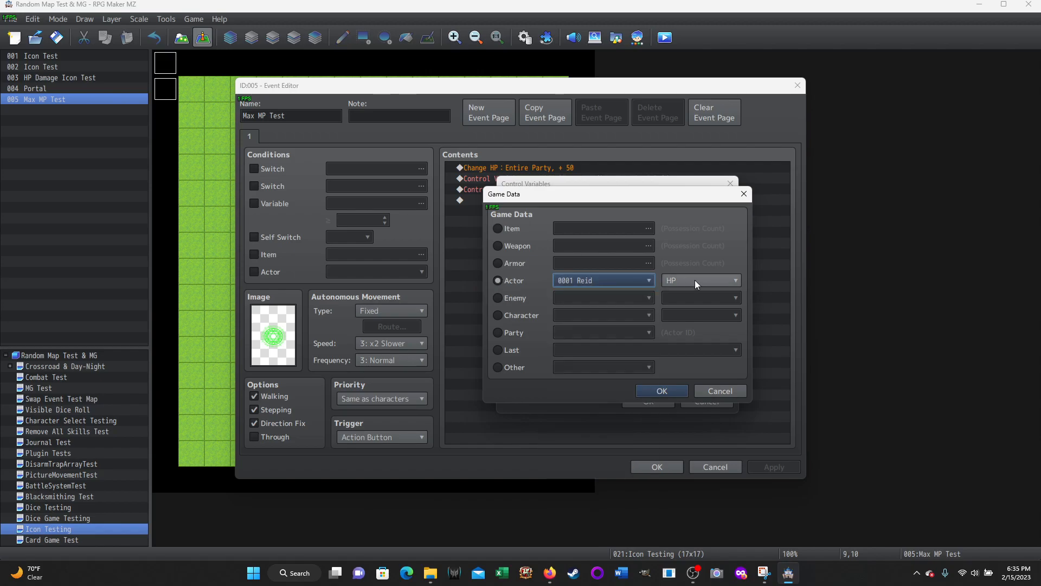
left_click(734, 281)
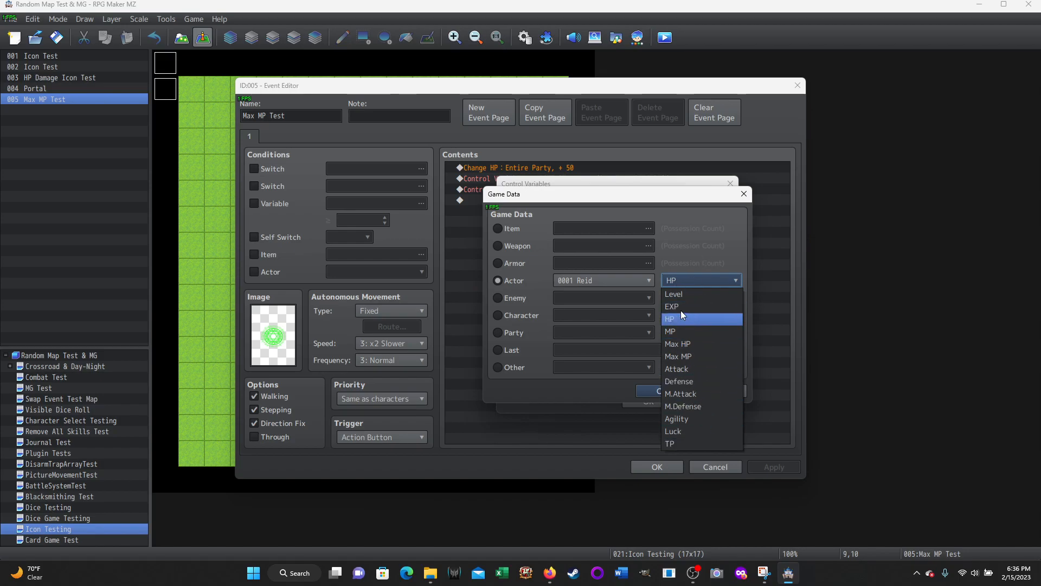
left_click(705, 470)
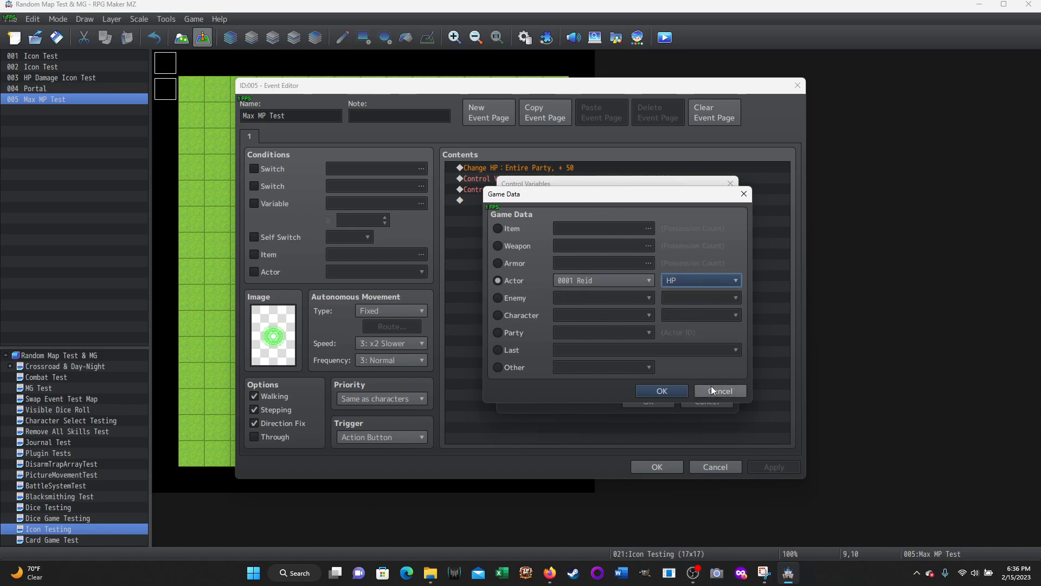
key("Return")
key("Return")
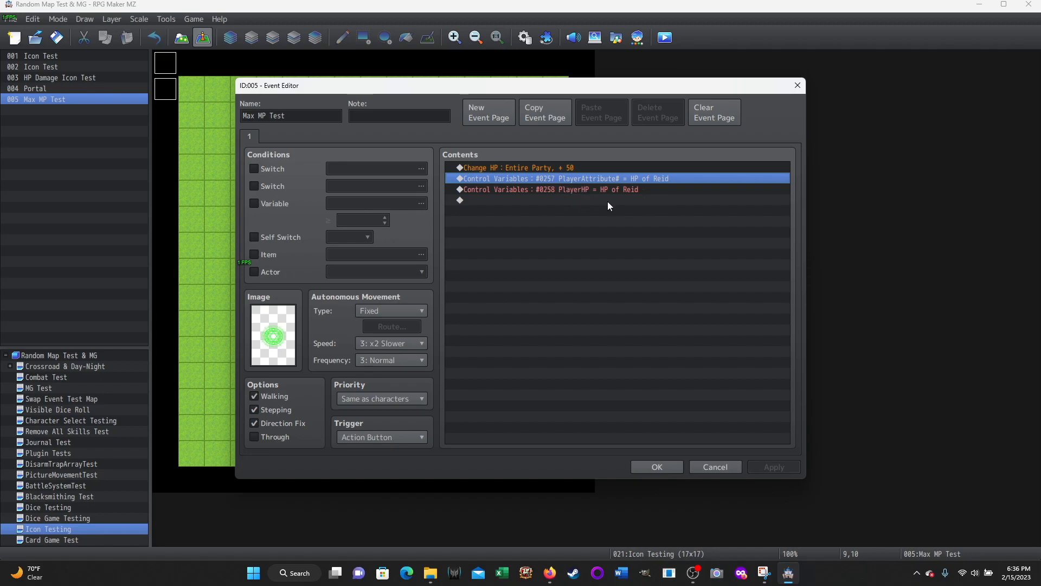
left_click(715, 465)
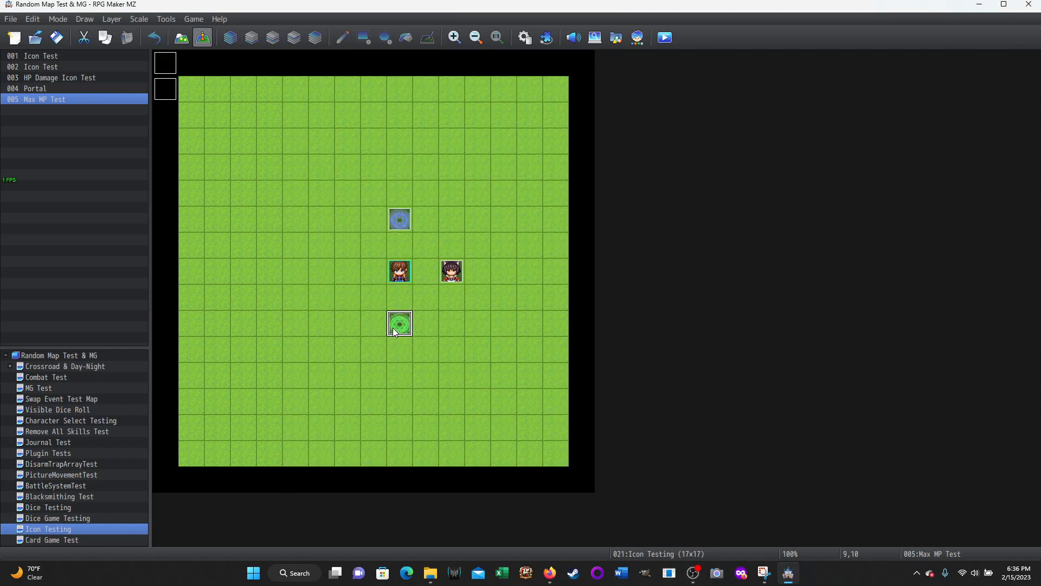
Examine the actor, operation, operand and Allow Death settings of the Change HP command in the Cat Girl's HP Damage Icon Test event
left_click(454, 275)
double_click(455, 274)
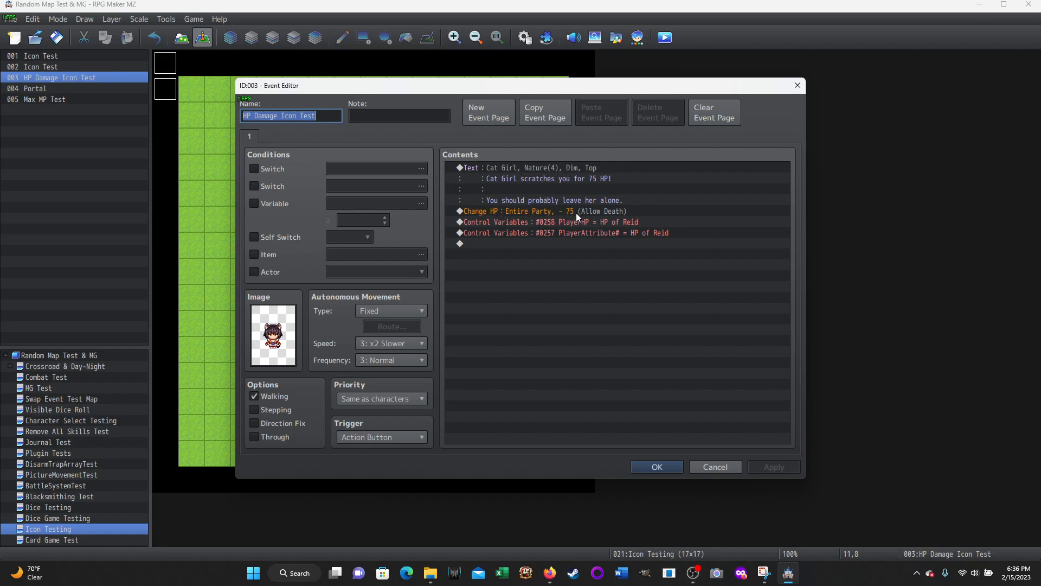
right_click(528, 212)
left_click(548, 235)
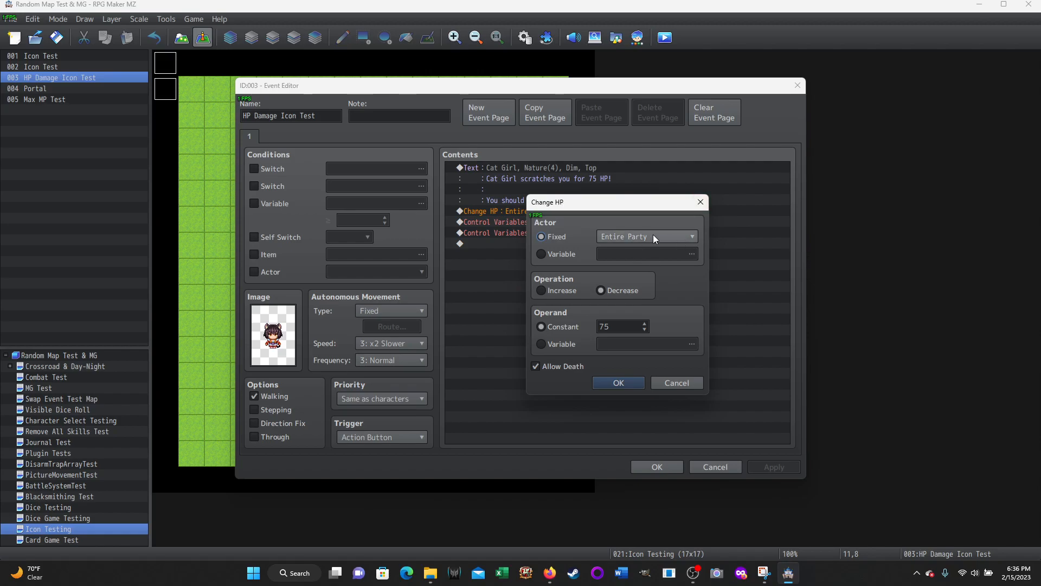
left_click(692, 236)
left_click(694, 234)
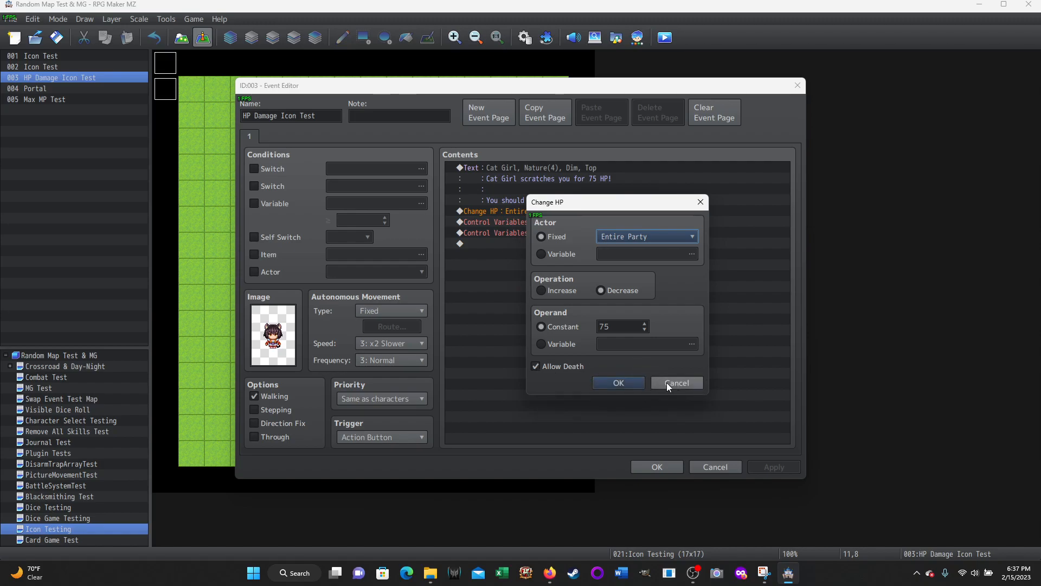
left_click(676, 382)
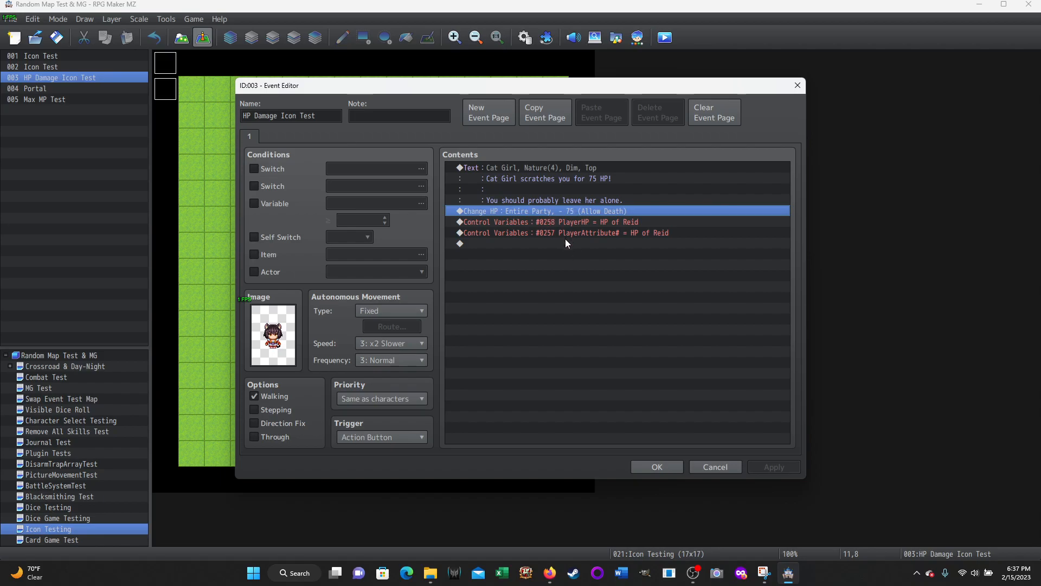
Locate the Change HP command among the available event commands, and close the HP Damage Icon Test event without changes
double_click(503, 252)
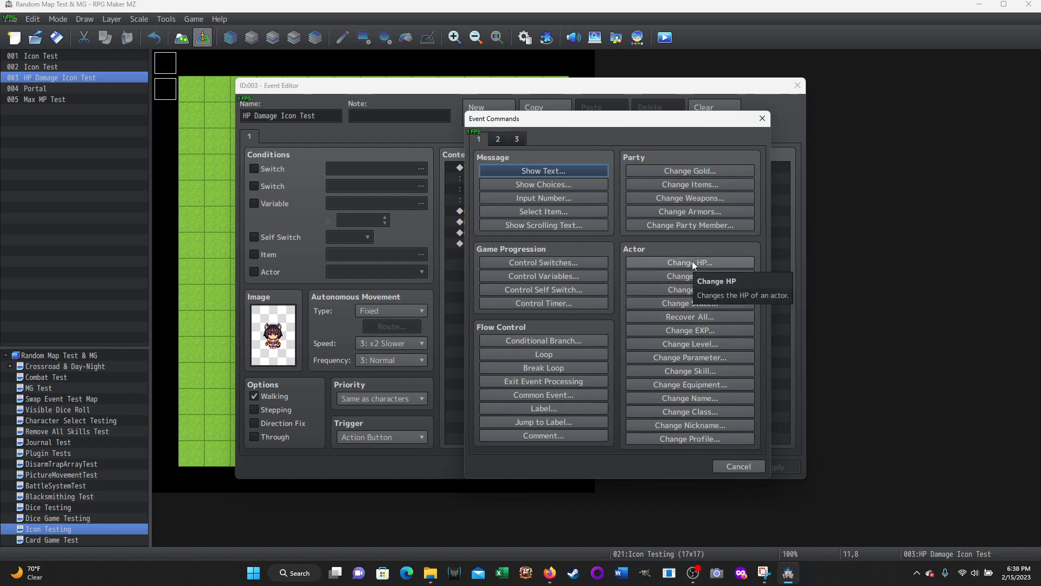
left_click(739, 466)
left_click(723, 467)
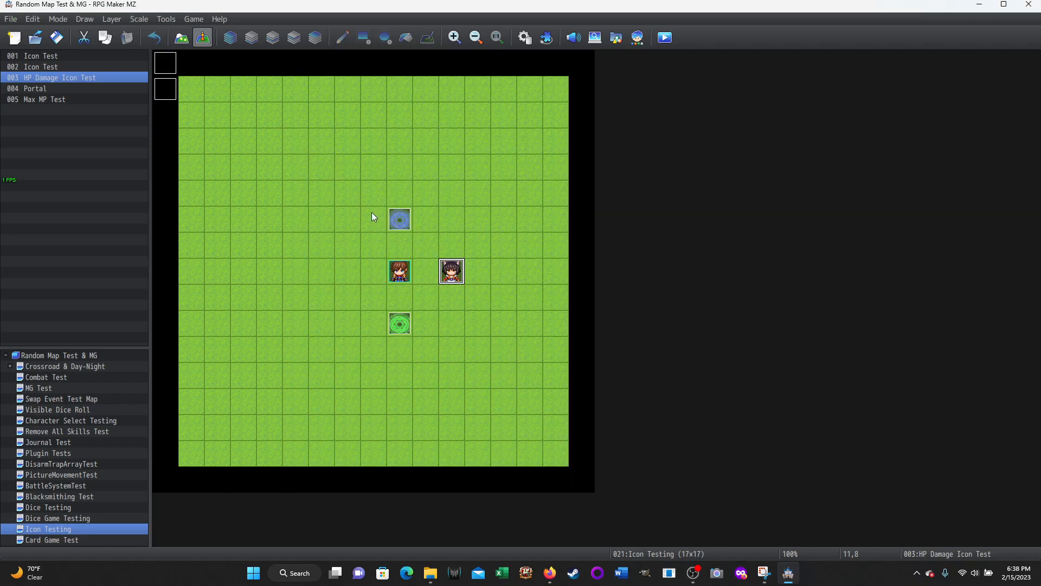
Examine the trigger, variable commands and self switch condition across both pages of Icon Test event 001, and close it without changes
double_click(165, 65)
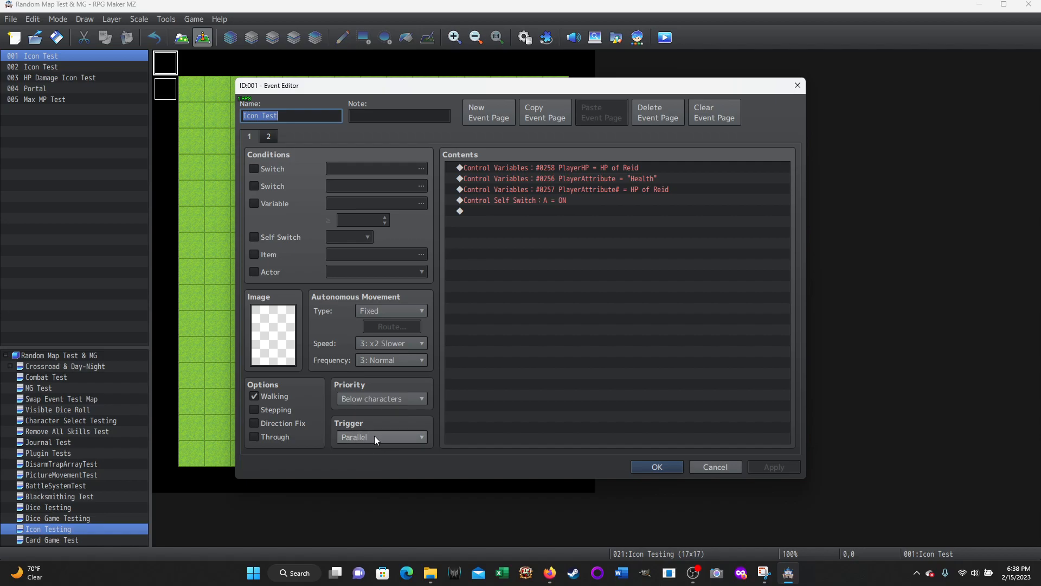
mouse_move(376, 437)
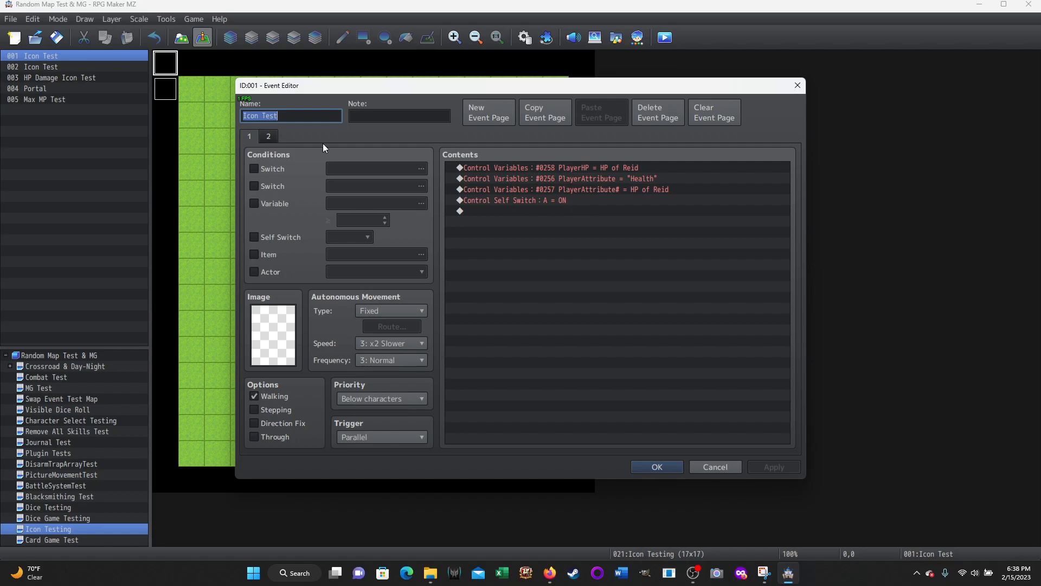
left_click(268, 136)
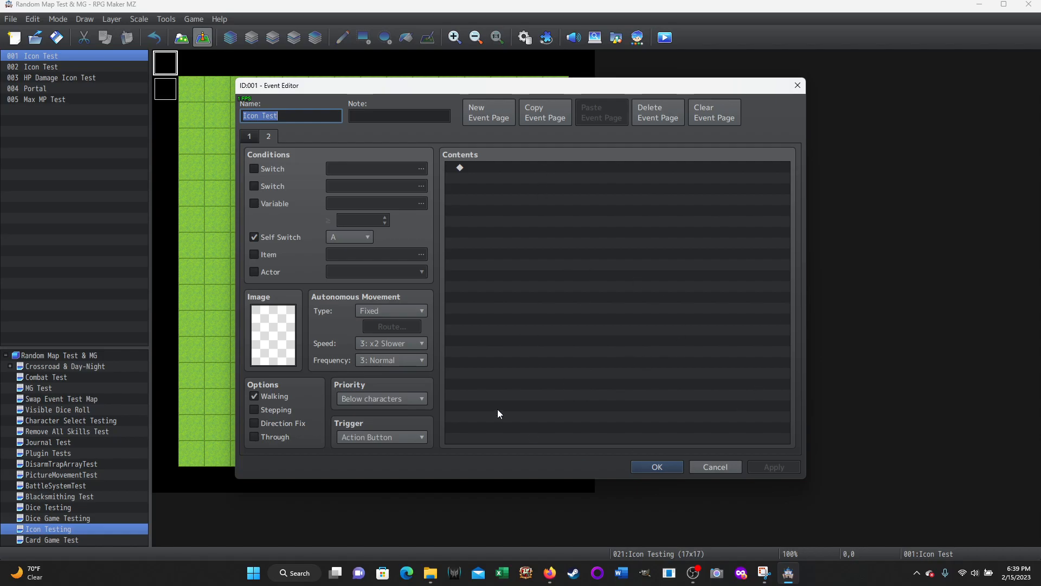
left_click(249, 136)
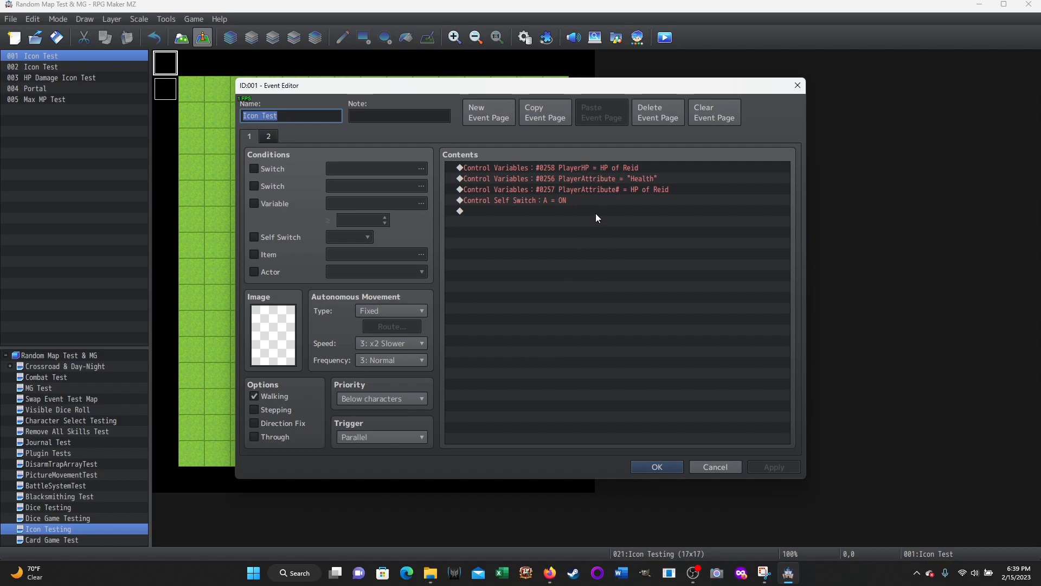
left_click(704, 464)
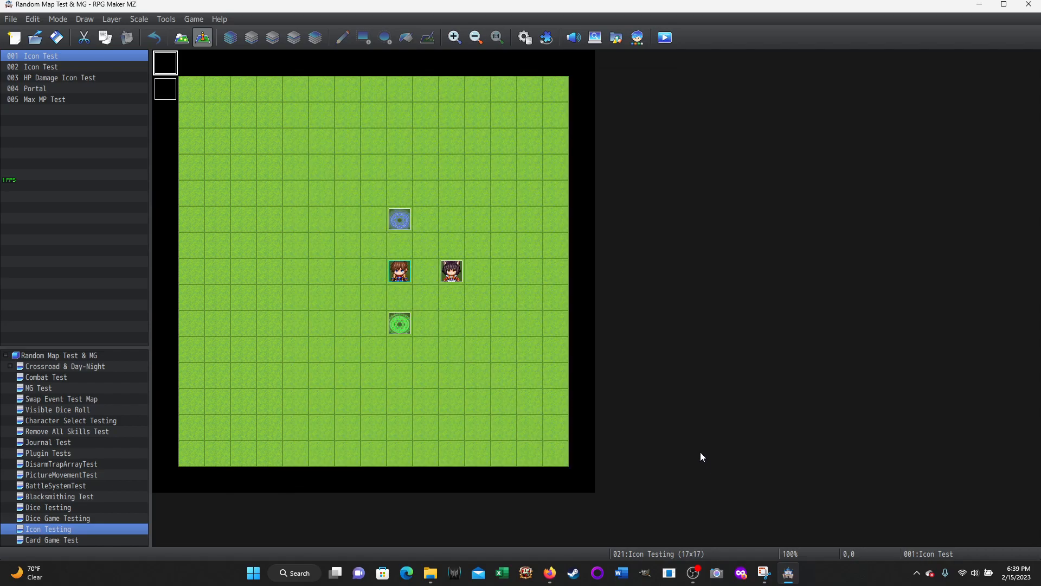
Open Icon Test event 002 and check its image and trigger settings
left_click(165, 88)
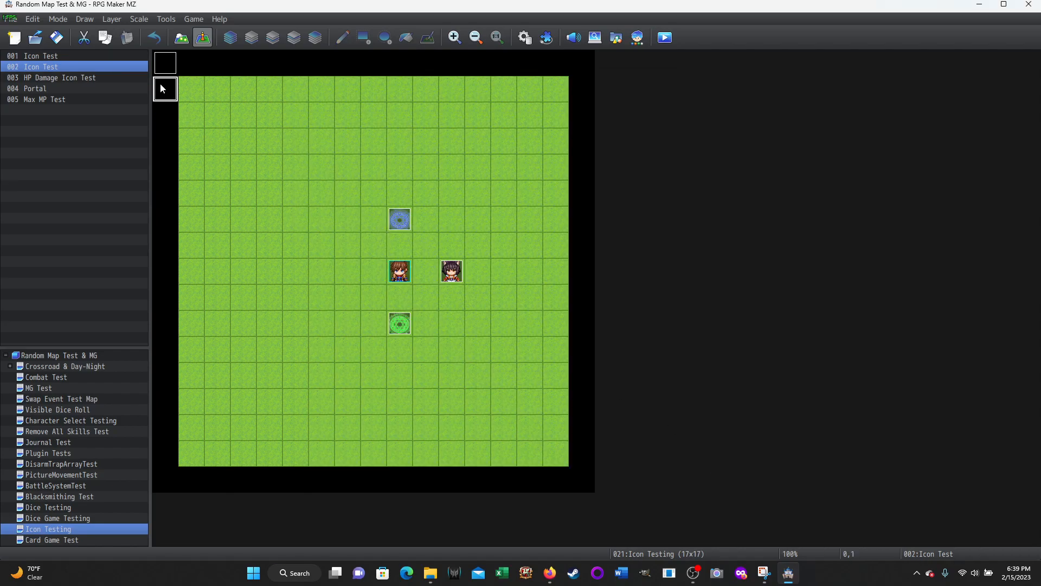
double_click(164, 89)
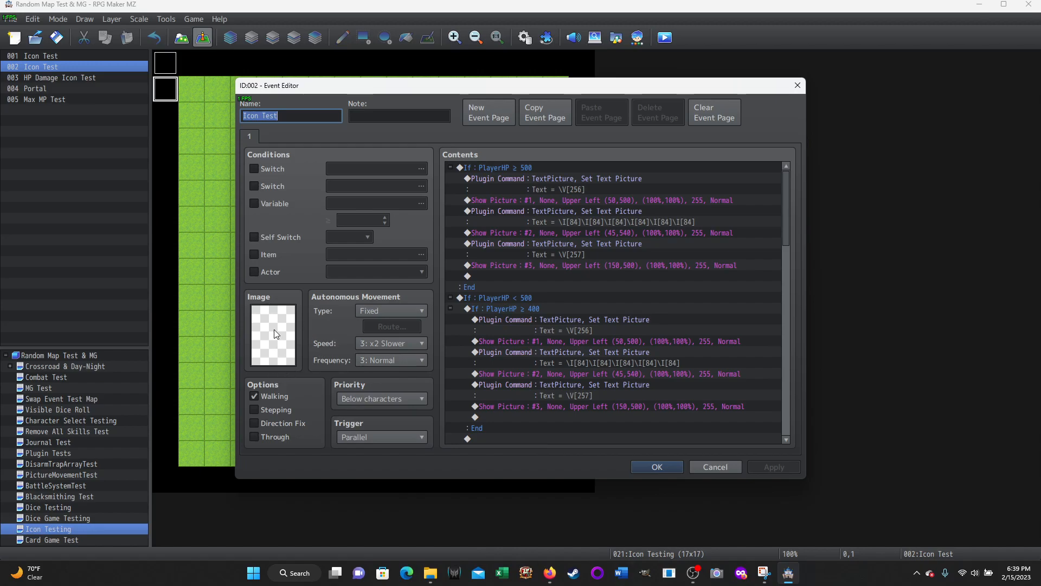
mouse_move(277, 334)
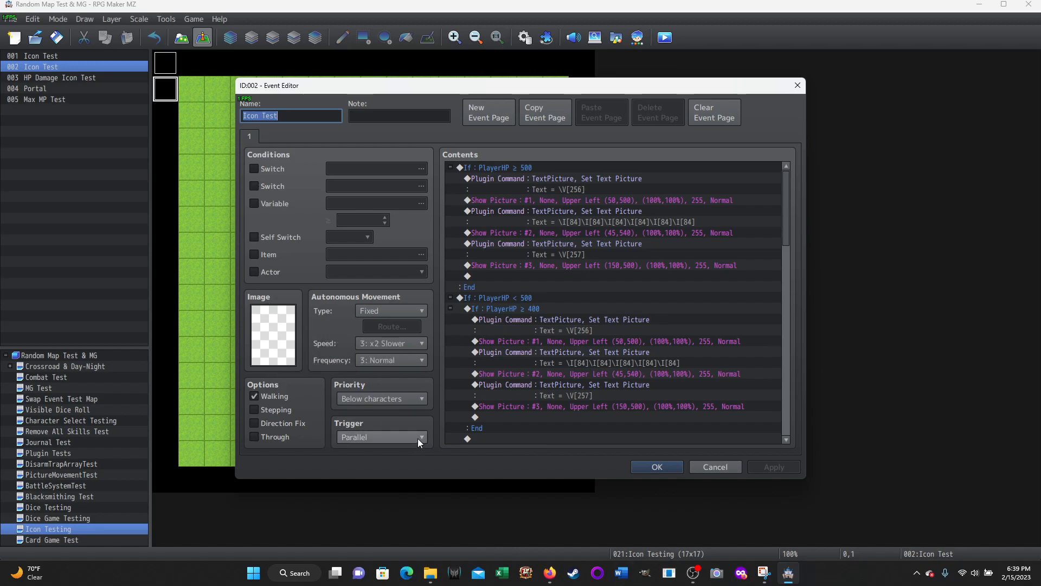
mouse_move(418, 439)
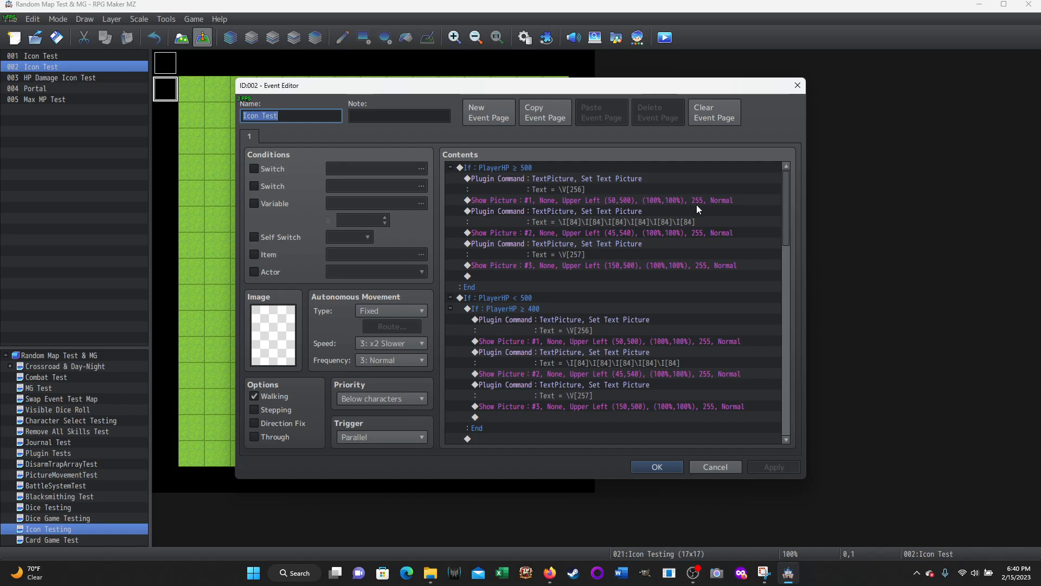
Examine the plugin, command name and text argument of the first TextPicture command in the PlayerHP ≥ 500 branch
right_click(536, 179)
left_click(559, 196)
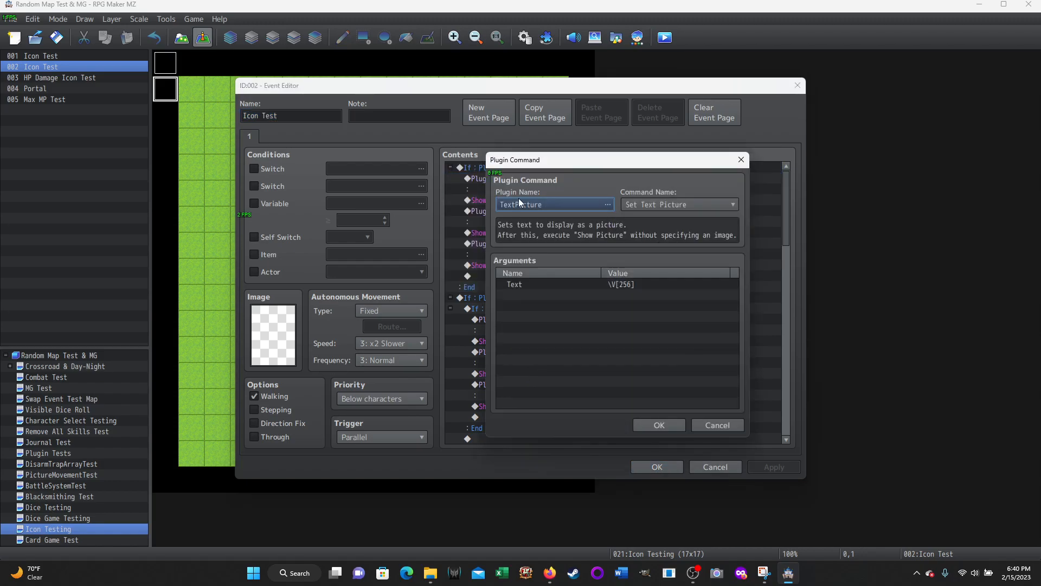
left_click(607, 204)
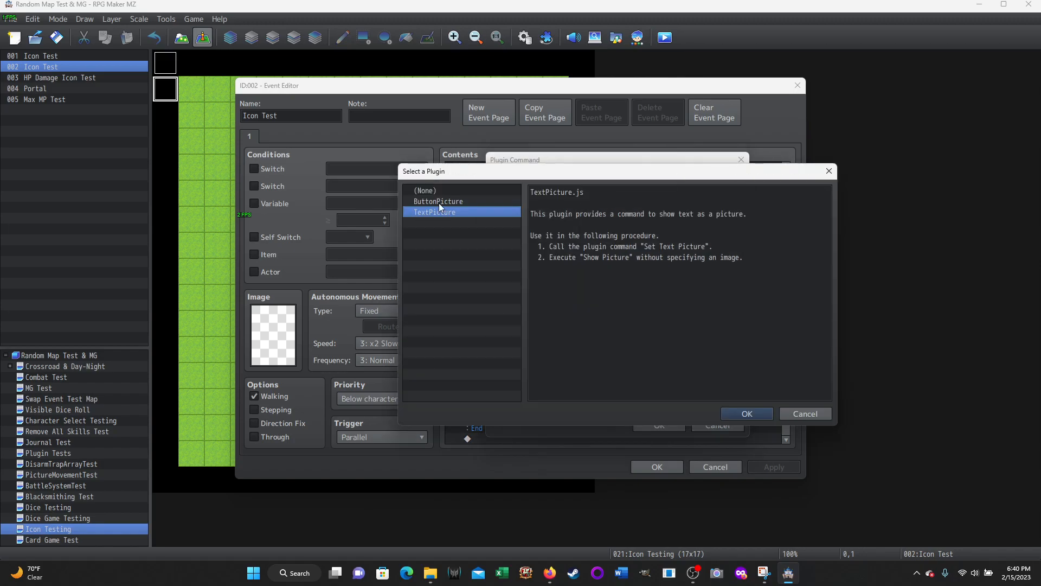
left_click(747, 413)
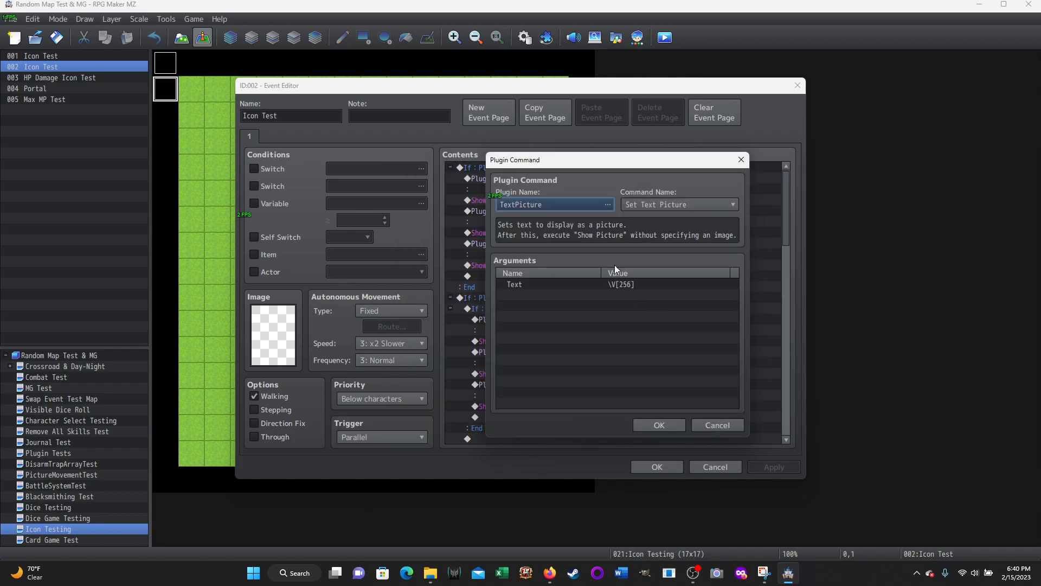
left_click(727, 204)
left_click(733, 206)
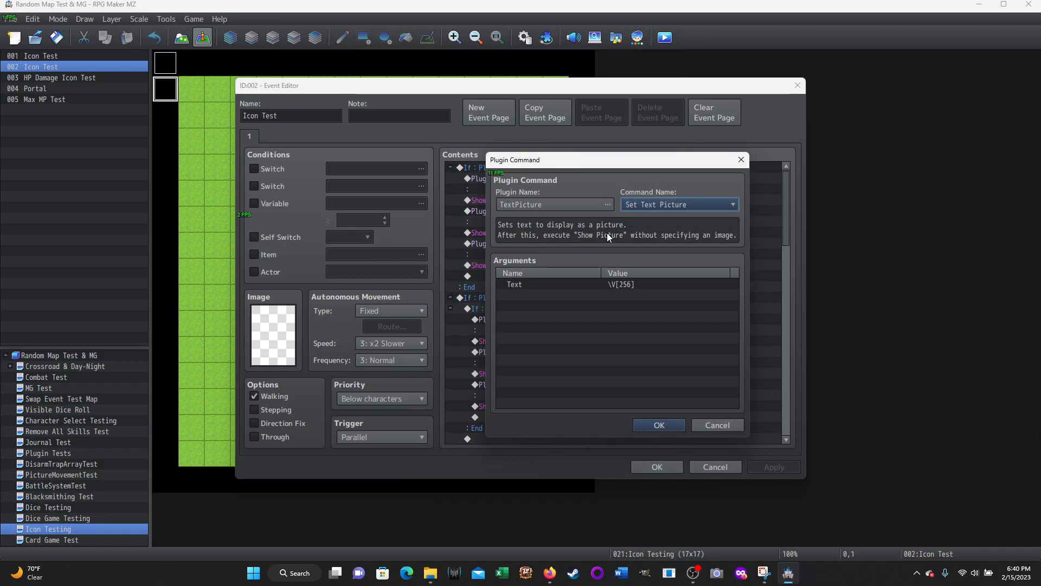
double_click(578, 283)
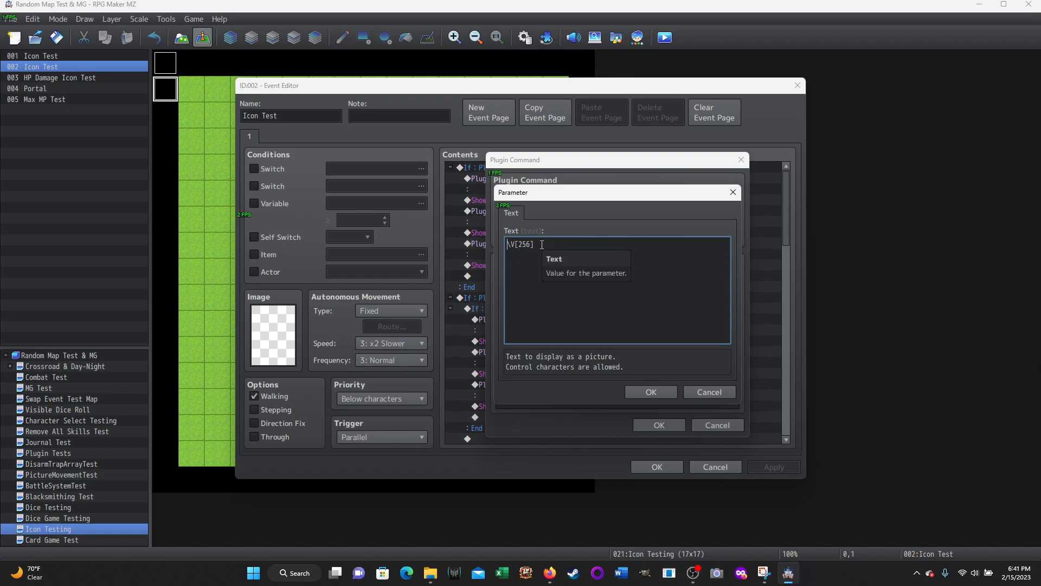
left_click(646, 392)
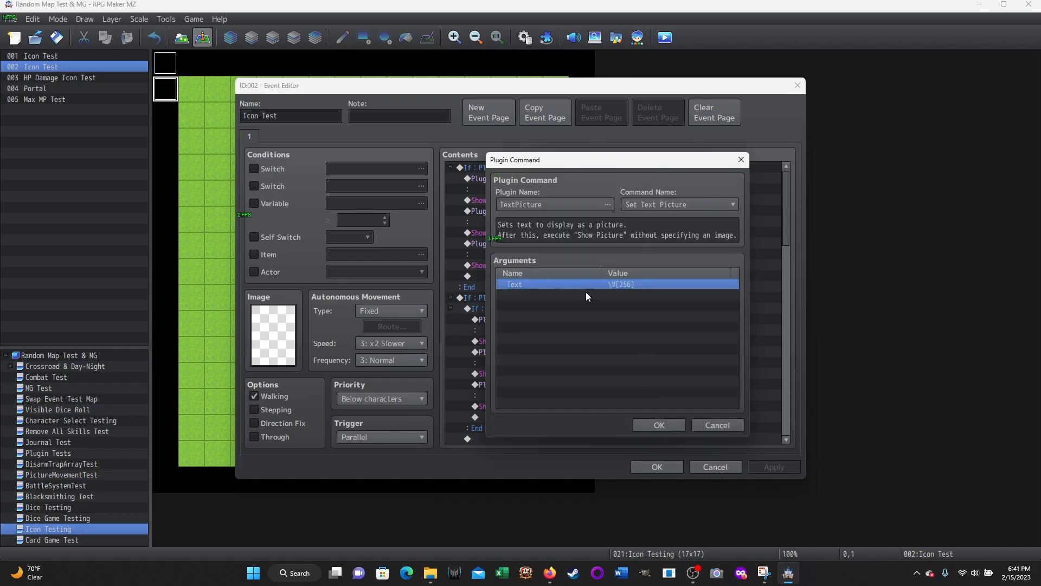
left_click(665, 424)
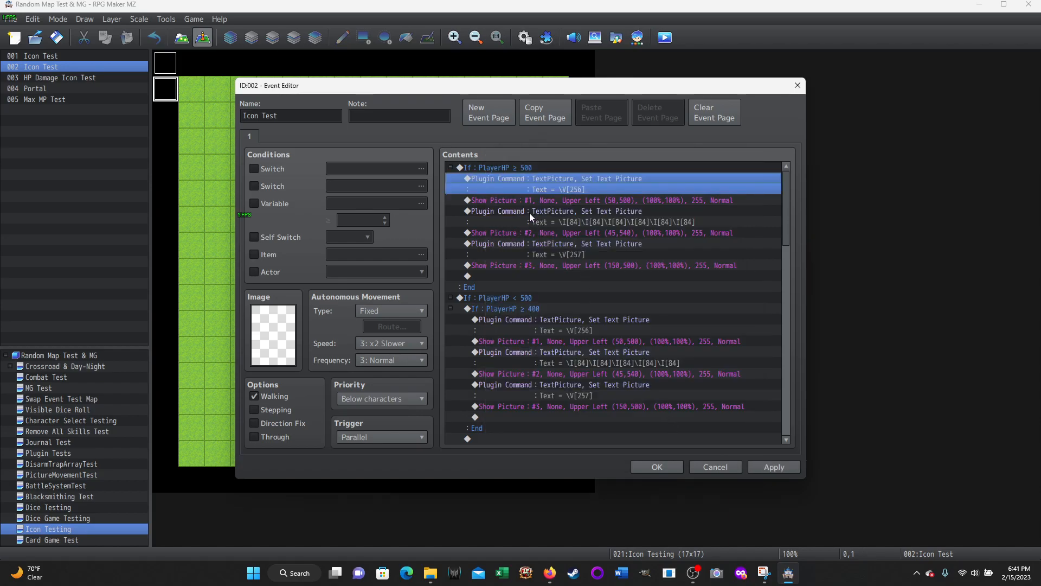
Examine the picture number, position, scale and blend settings of the Show Picture #1 command in the PlayerHP ≥ 500 branch
left_click(523, 201)
right_click(522, 201)
left_click(553, 222)
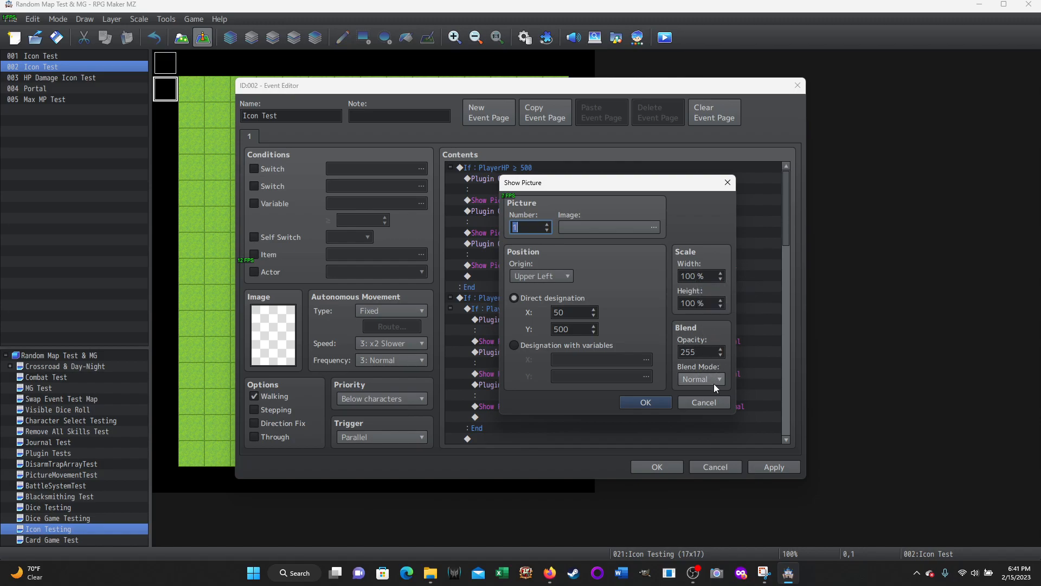
left_click(698, 407)
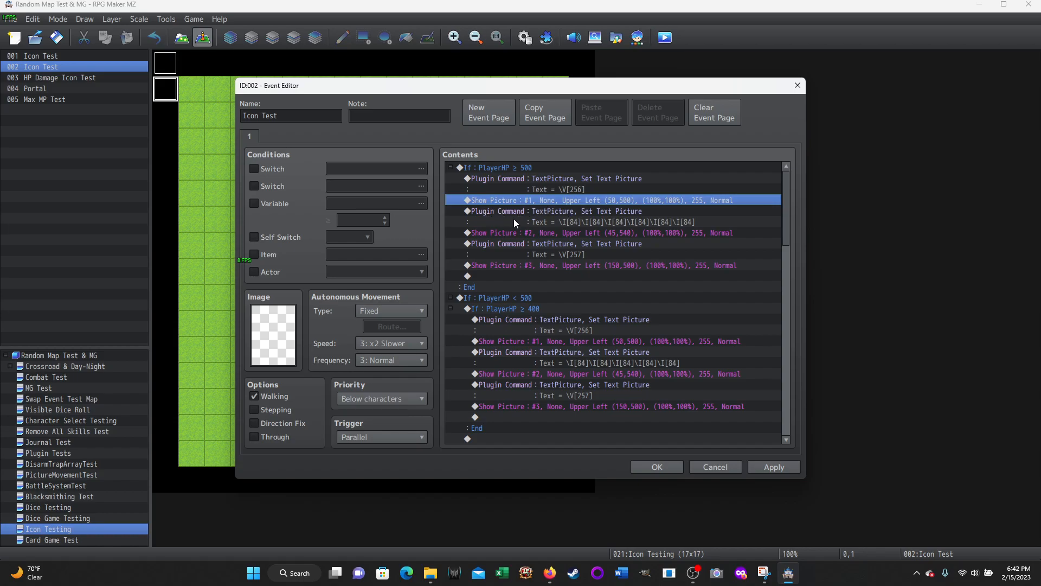
Examine the icon codes in the second TextPicture command of the PlayerHP ≥ 500 branch, and close it without changes
right_click(558, 210)
left_click(579, 231)
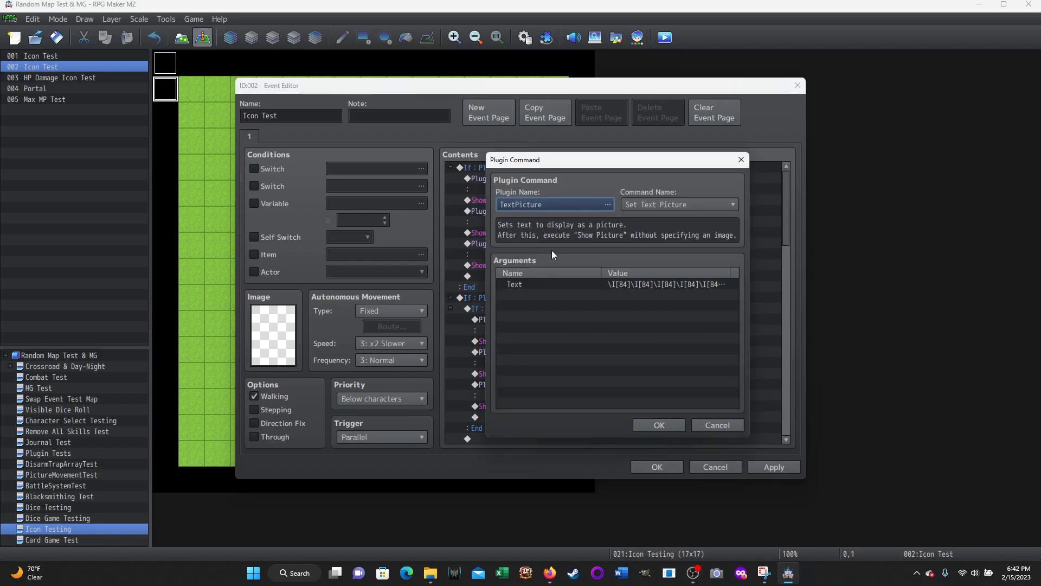
double_click(575, 281)
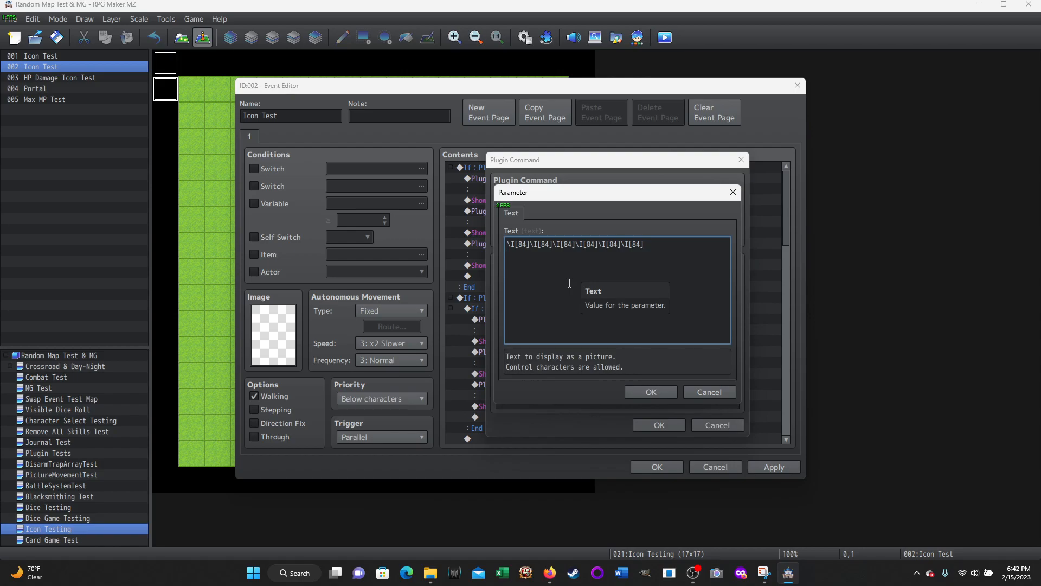
left_click(511, 252)
left_click(700, 392)
left_click(704, 424)
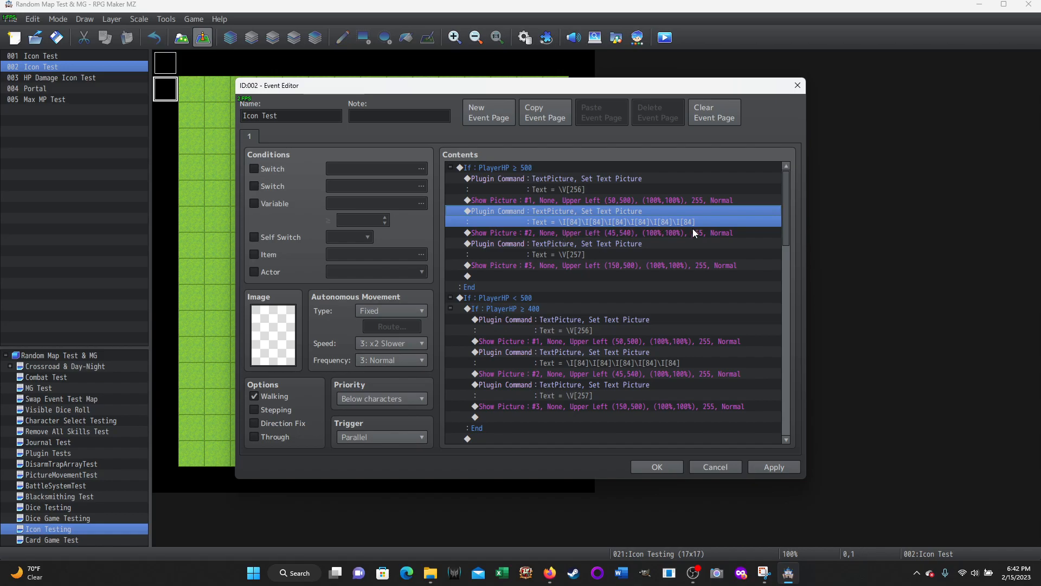
Review the Show Picture #2, third TextPicture and Show Picture #3 commands in the PlayerHP ≥ 500 branch
left_click(519, 233)
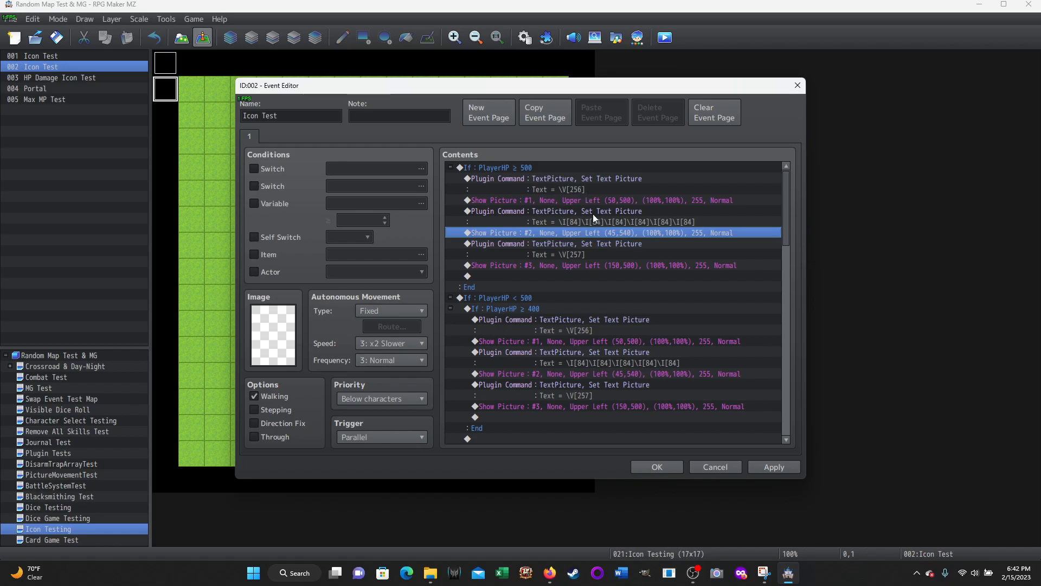
left_click(519, 244)
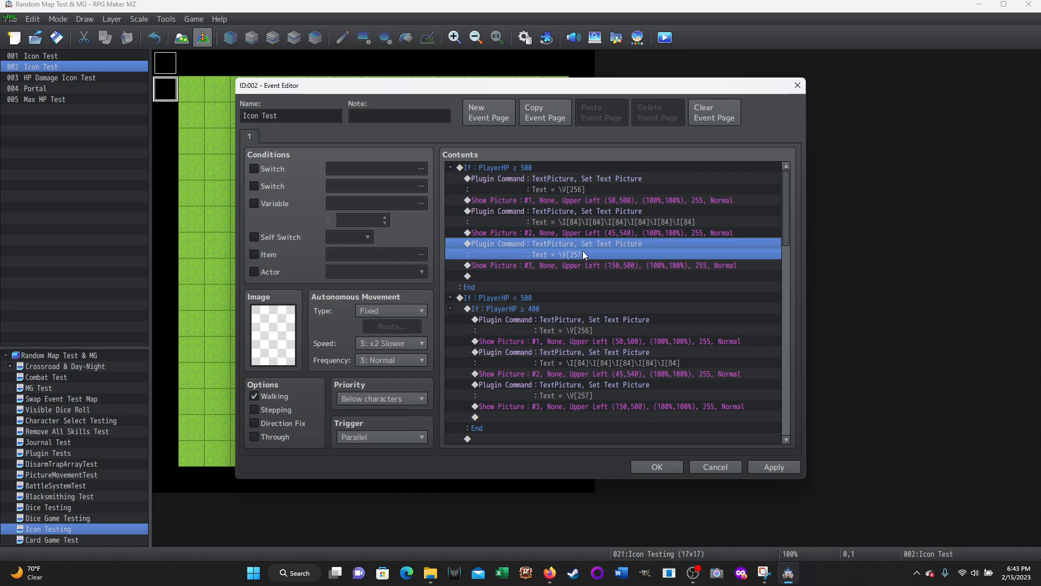
left_click(506, 267)
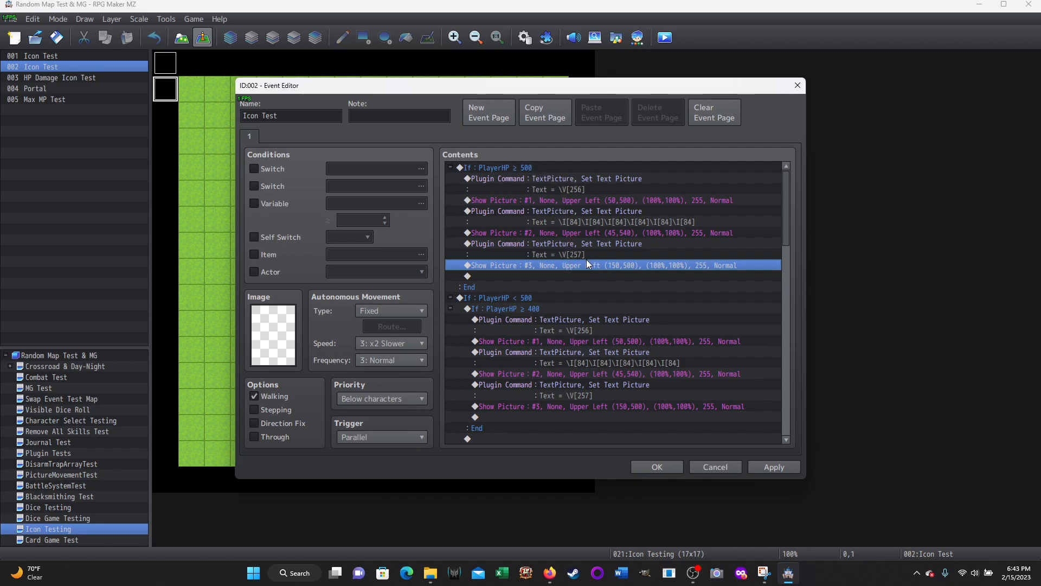
Compare the heart icon codes in the conditional branches for PlayerHP below 500, and check the closing Wait command
scroll(520, 244, "down", 1)
scroll(479, 225, "down", 2)
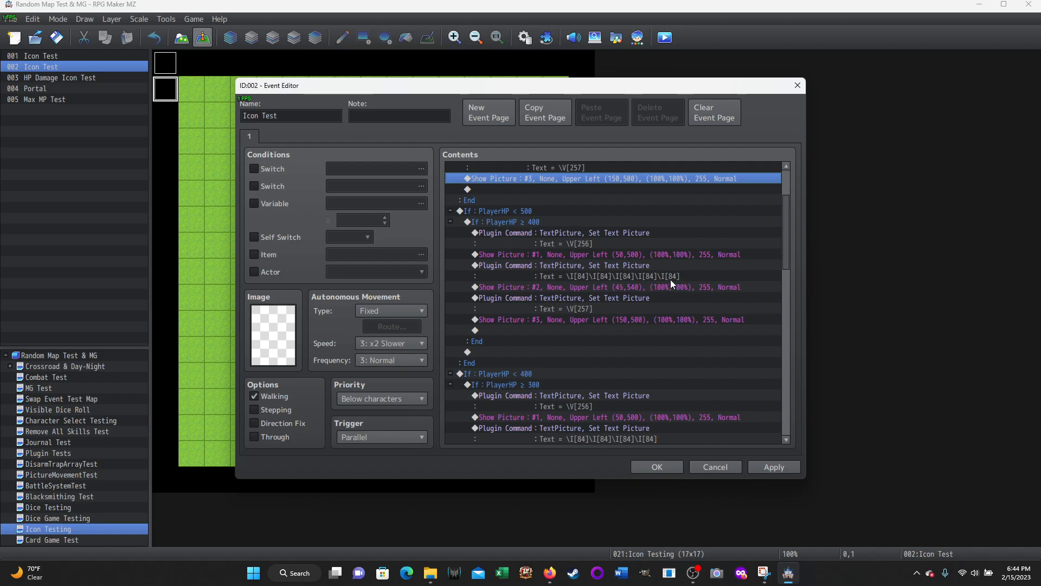
scroll(661, 295, "down", 5)
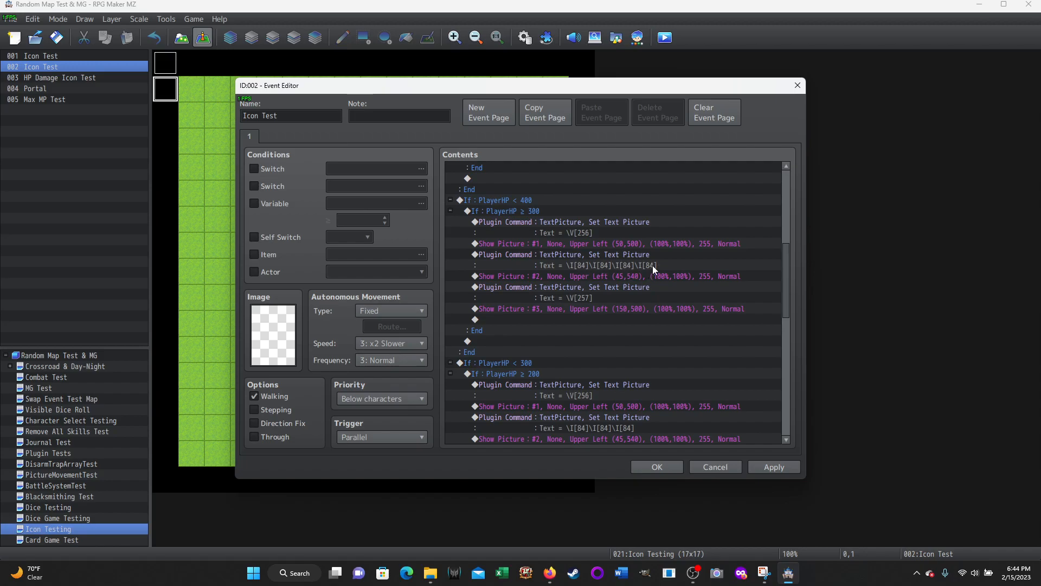
scroll(648, 290, "down", 4)
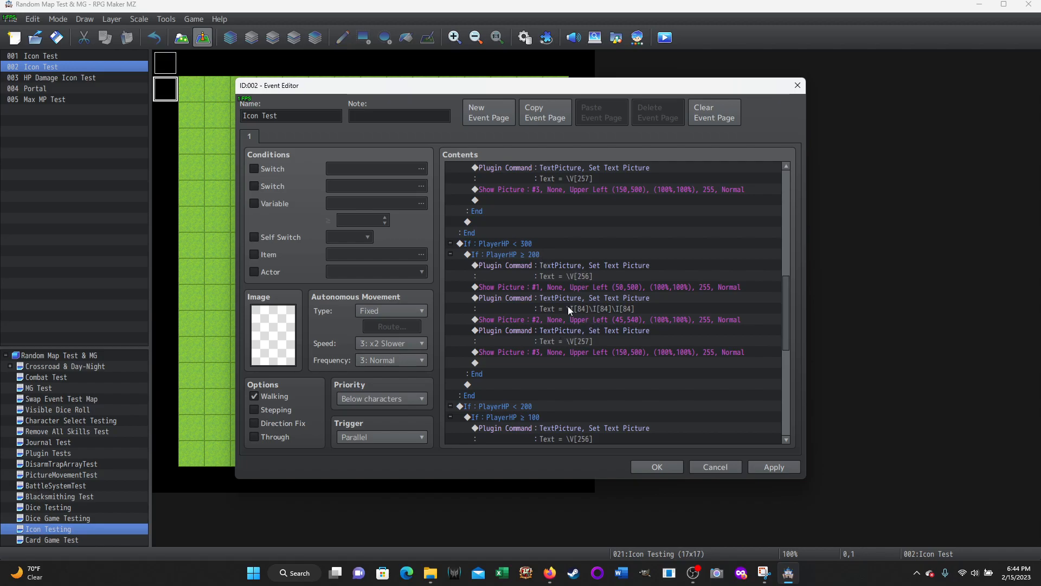
scroll(639, 309, "down", 6)
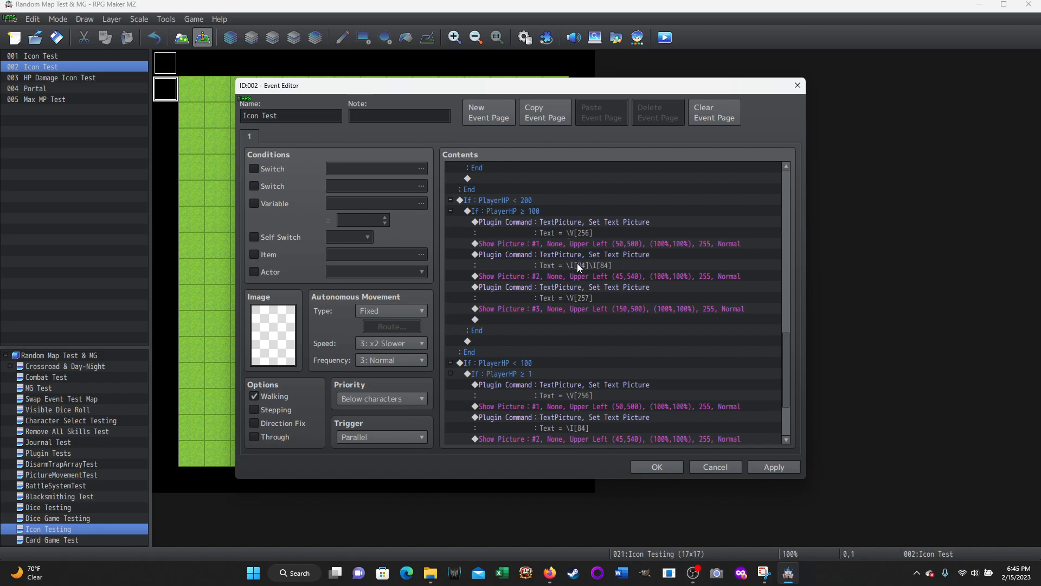
scroll(617, 292, "down", 3)
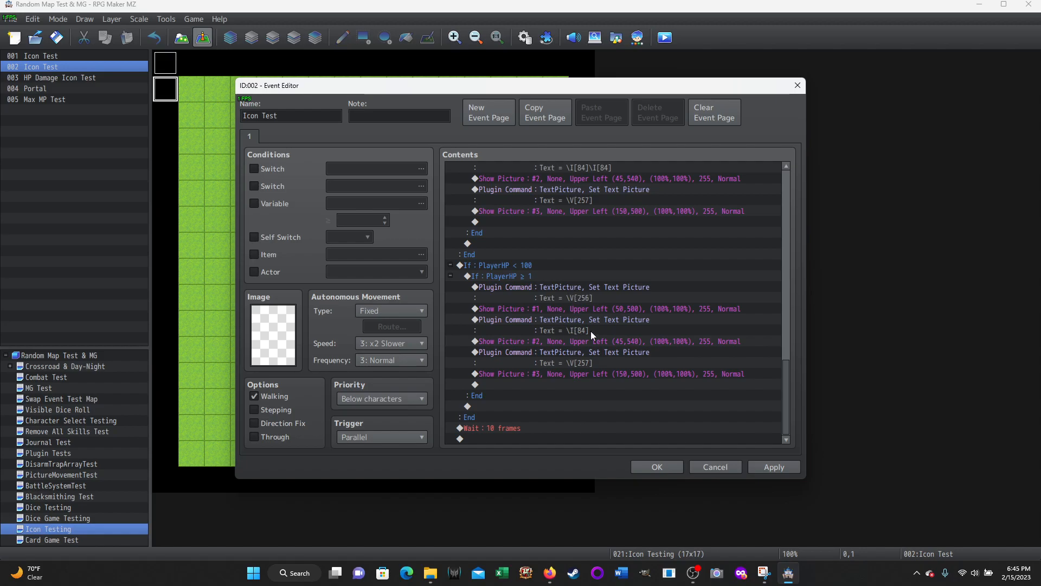
scroll(615, 301, "up", 10)
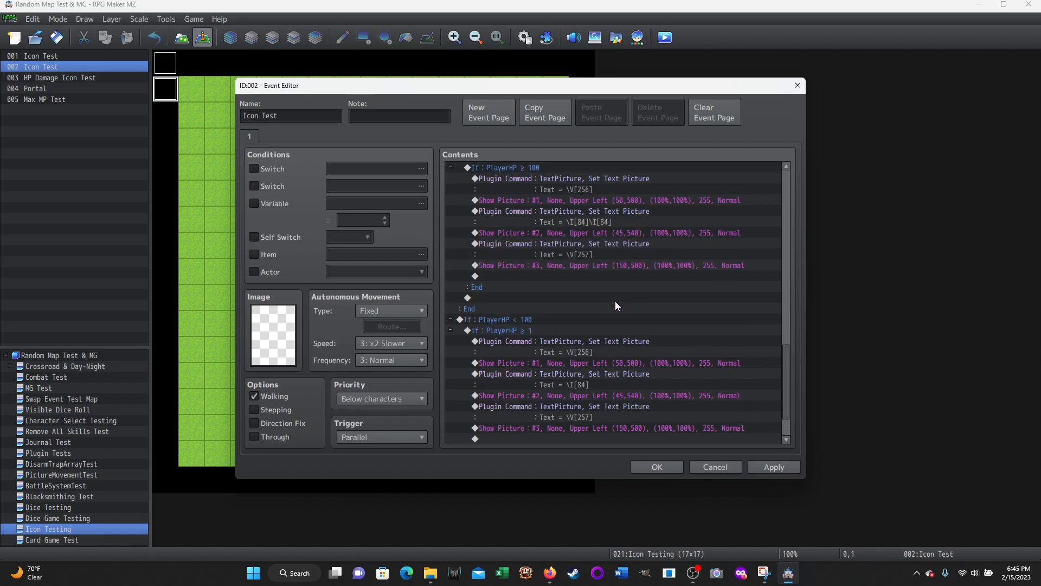
scroll(615, 302, "up", 7)
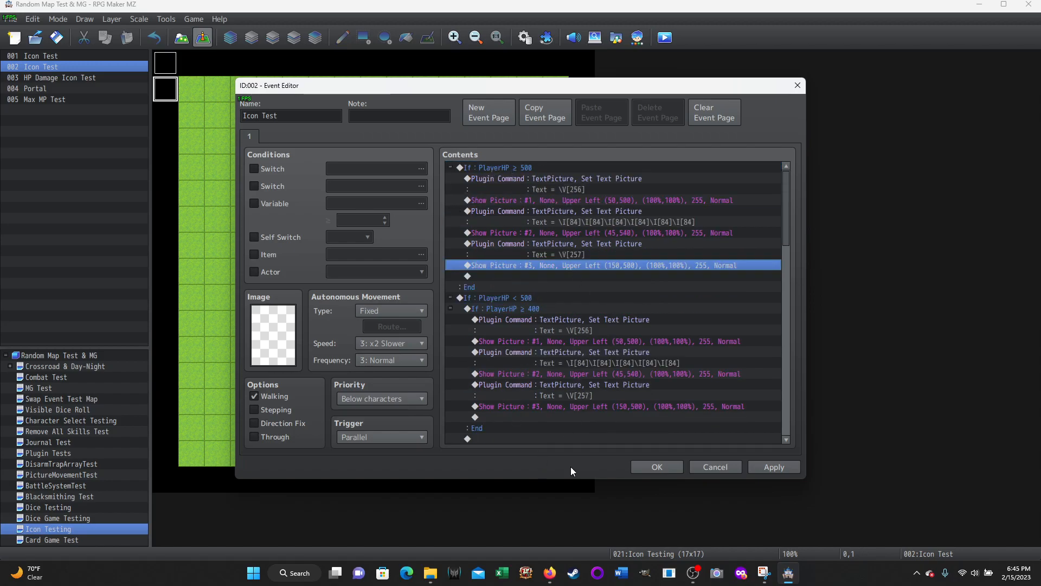
scroll(620, 419, "down", 10)
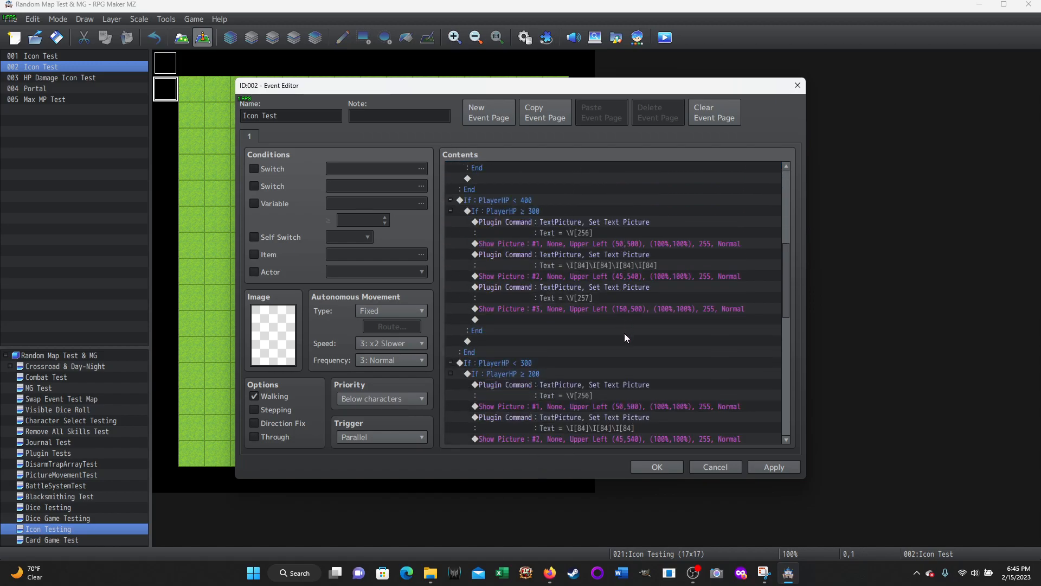
scroll(630, 306, "down", 10)
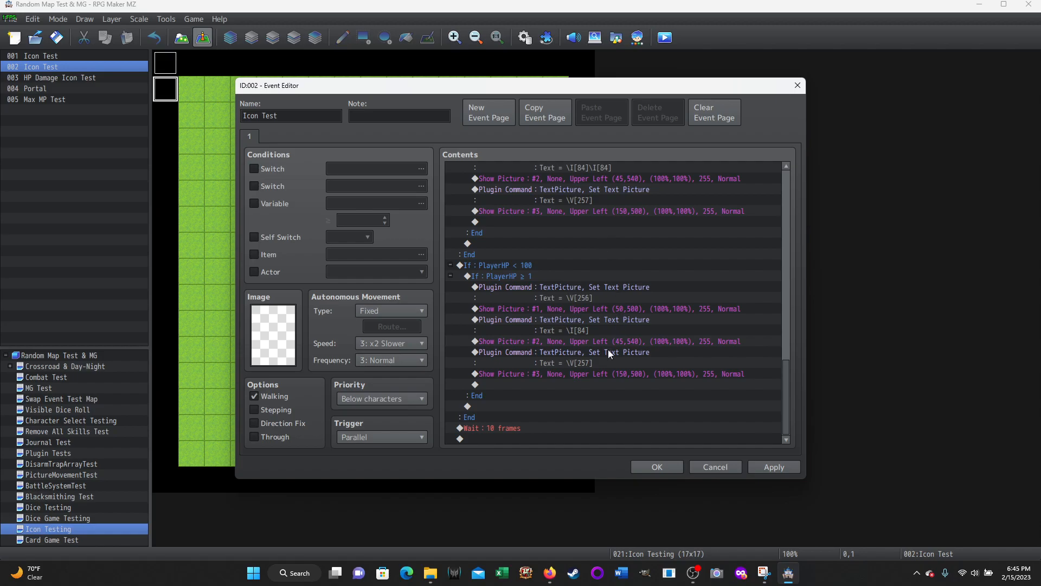
Review the PlayerHP branches back up to PlayerHP ≥ 500, and close the parallel Icon Test event, discarding its changes
scroll(551, 319, "up", 15)
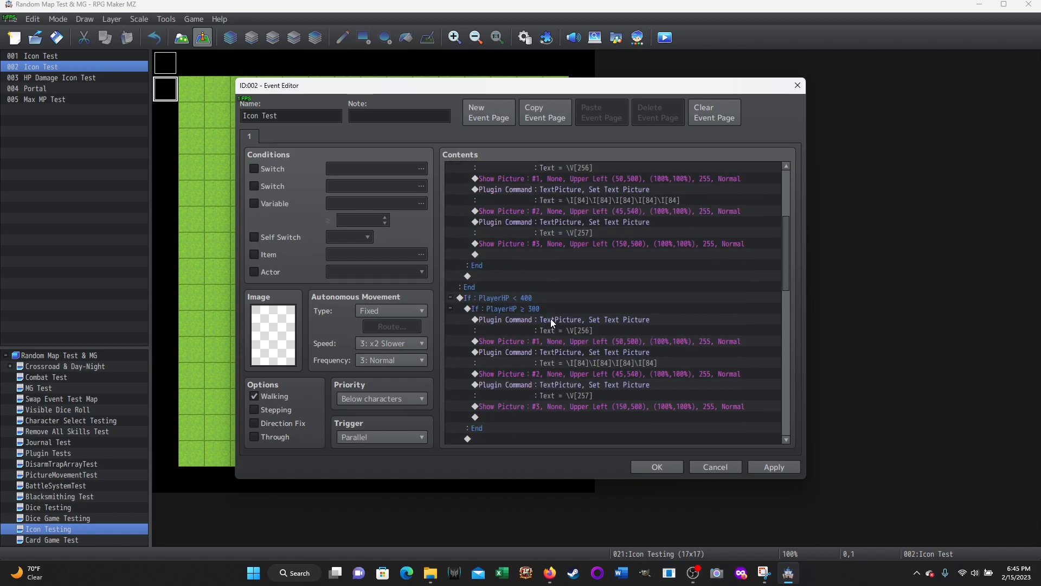
scroll(551, 318, "up", 5)
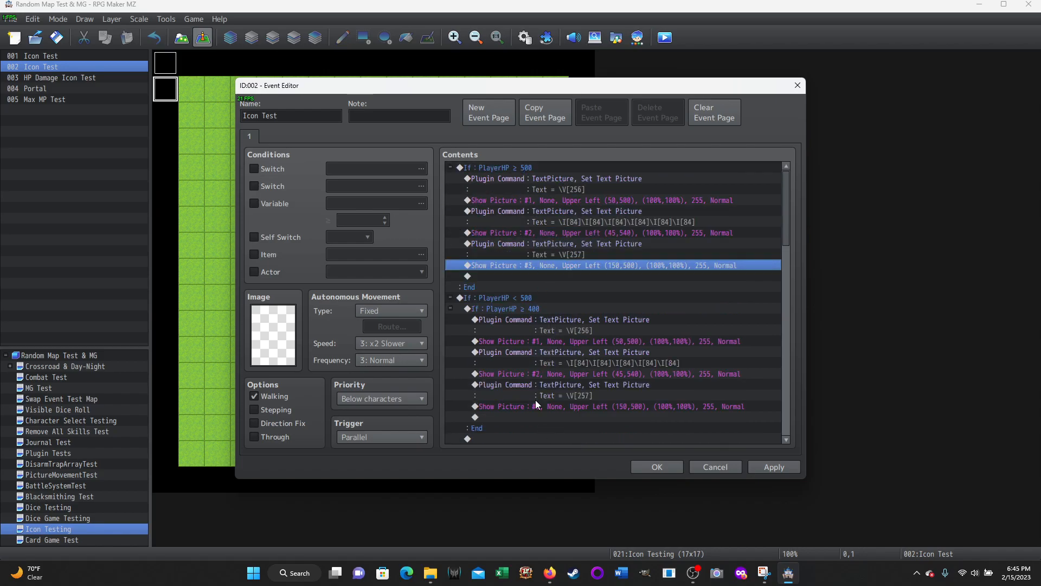
left_click(714, 467)
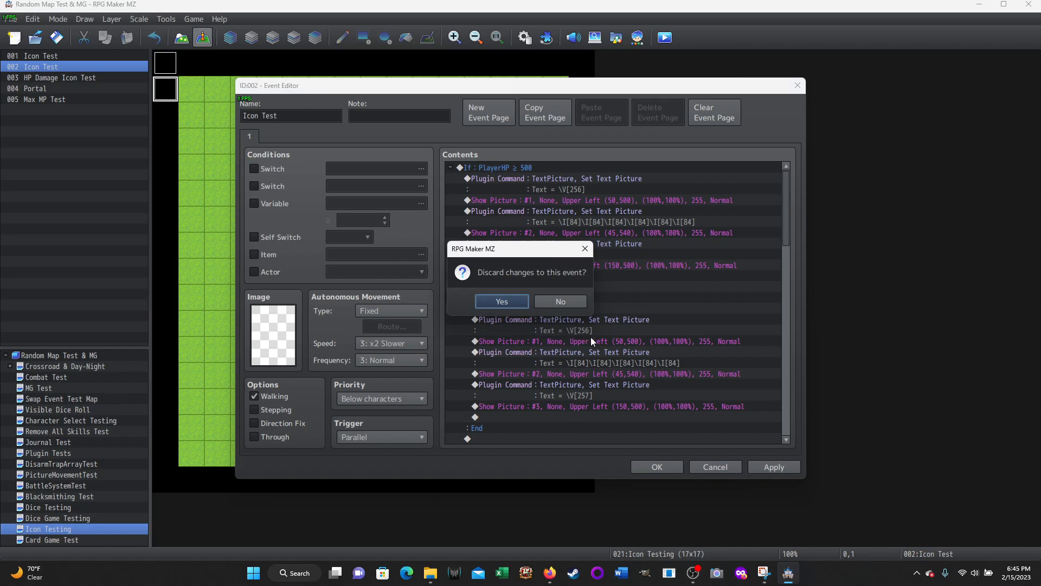
left_click(501, 302)
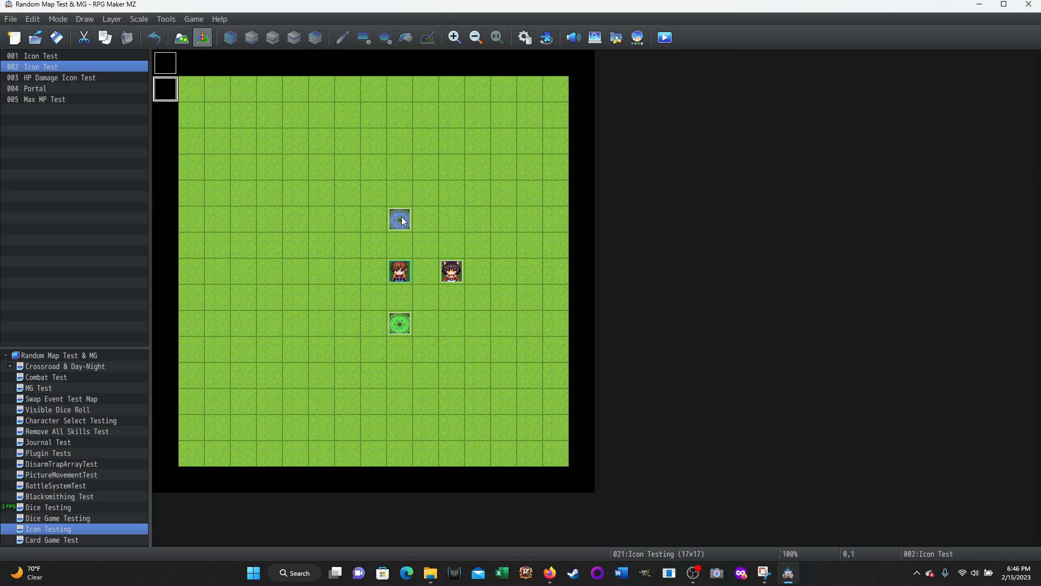
Examine the PlayerHP branches of the Icon Test event on the Dice Game Testing map, and close it without changes
left_click(36, 519)
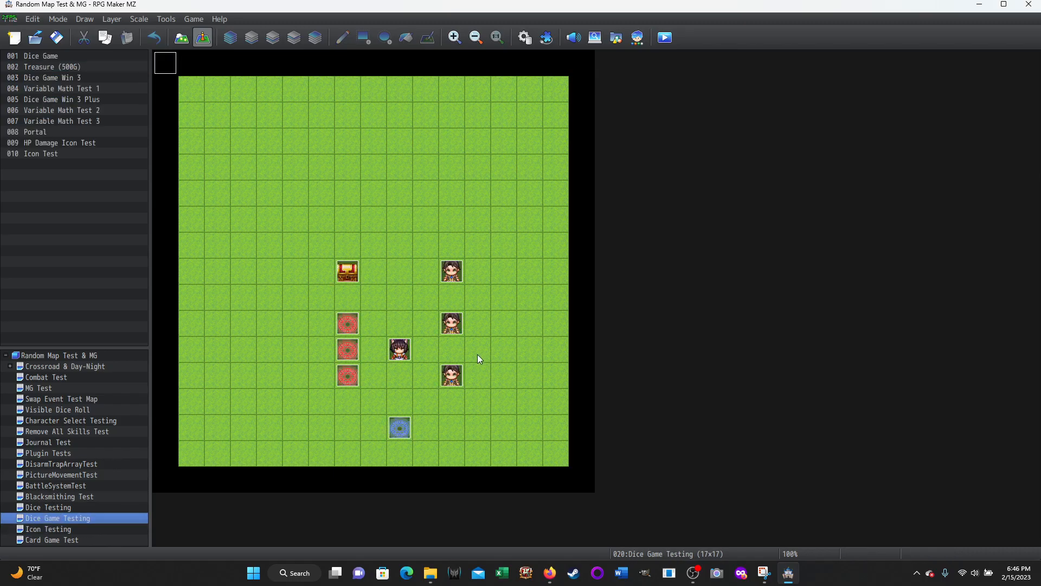
double_click(170, 67)
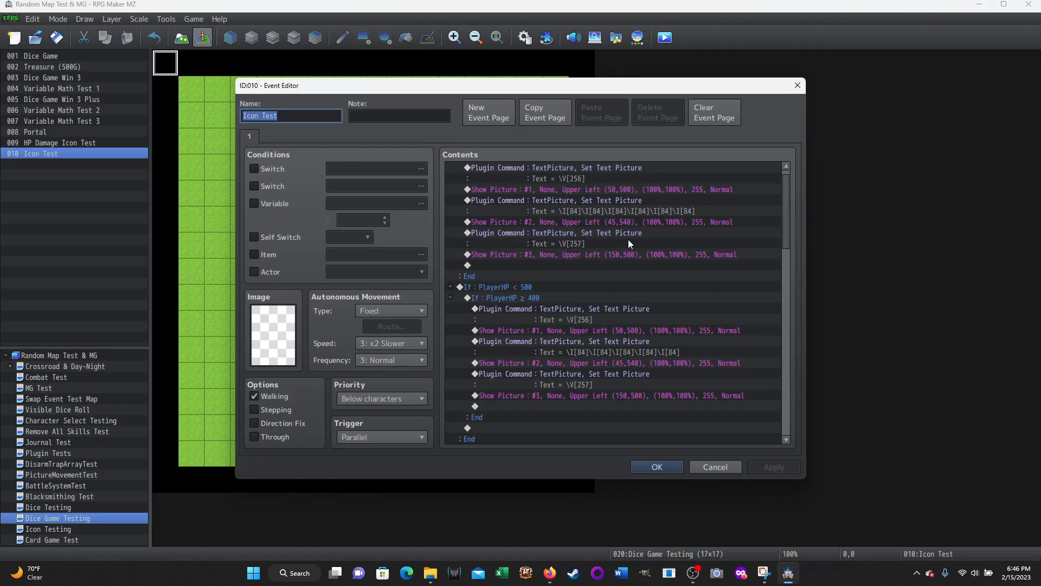
scroll(568, 257, "up", 1)
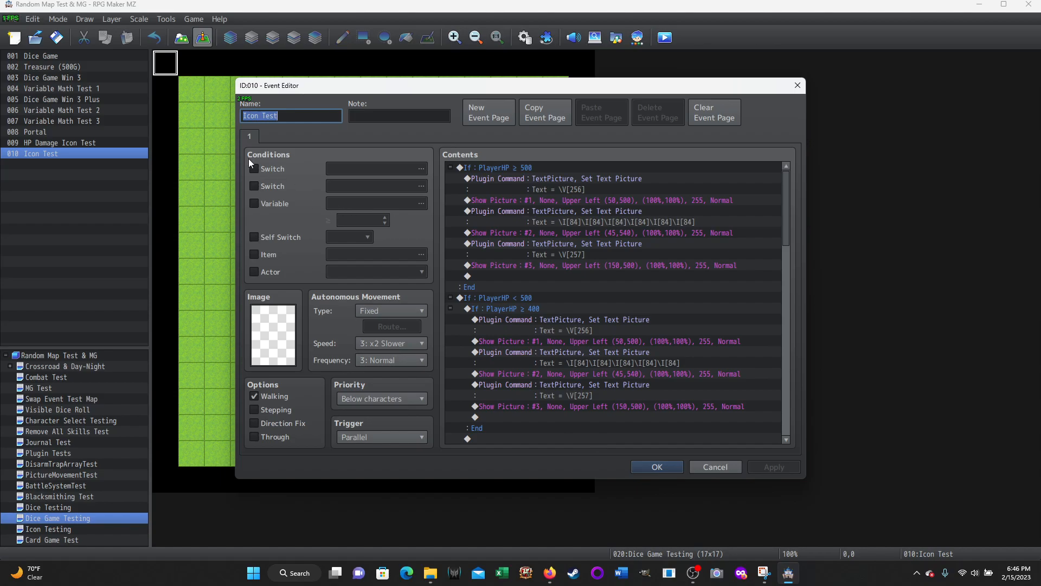
left_click(714, 467)
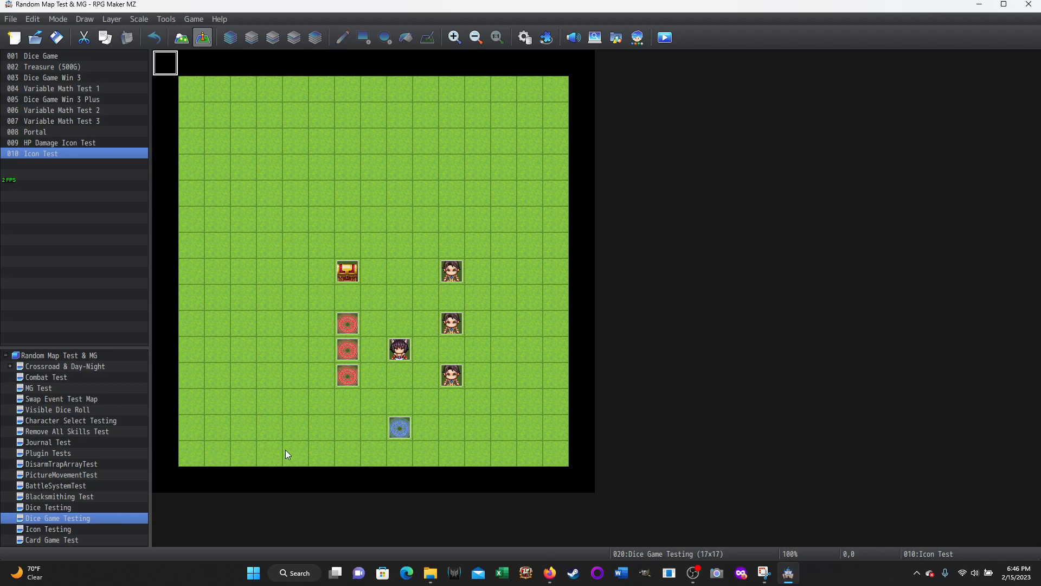
Compare event 002 on the Icon Testing map with the Dice Game Testing map's Icon Test event, checking the latter through its closing Wait command
left_click(47, 529)
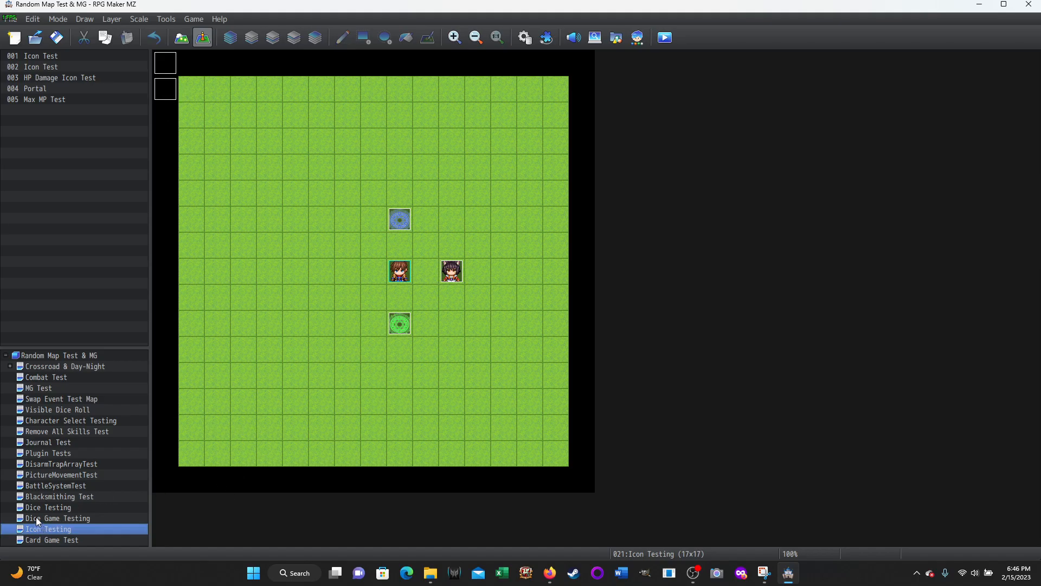
left_click(166, 100)
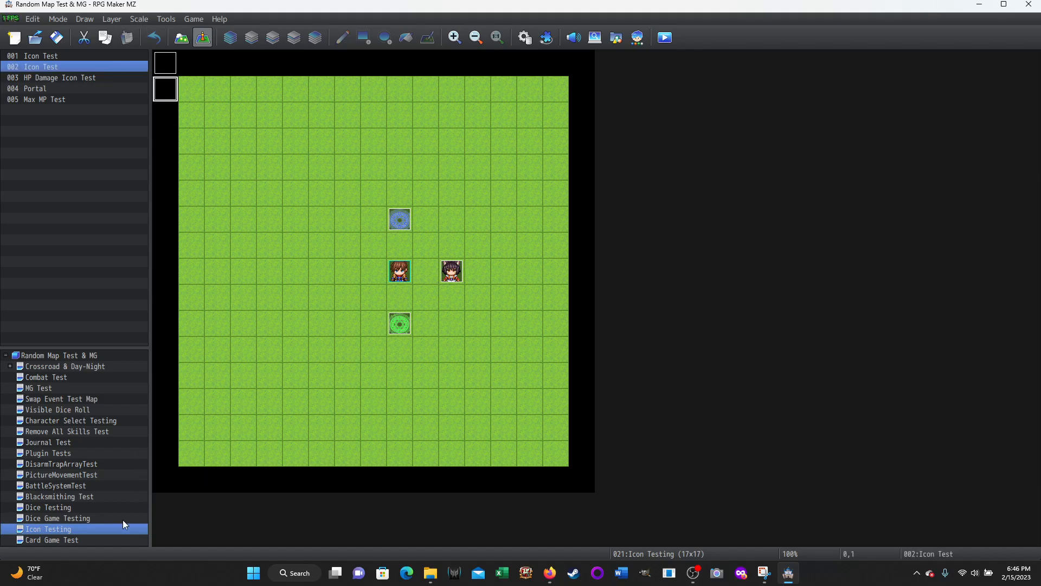
left_click(47, 518)
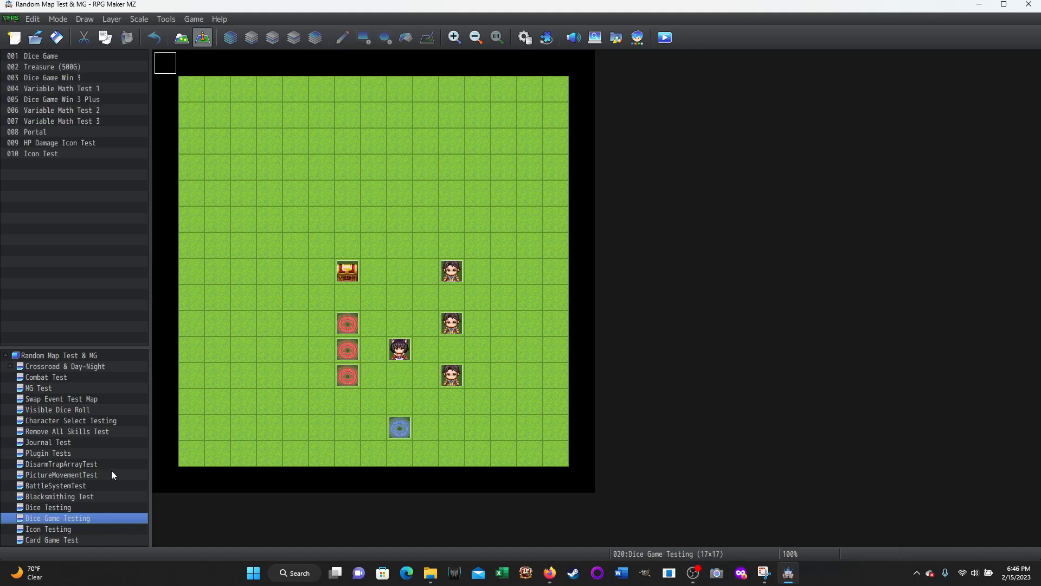
double_click(164, 63)
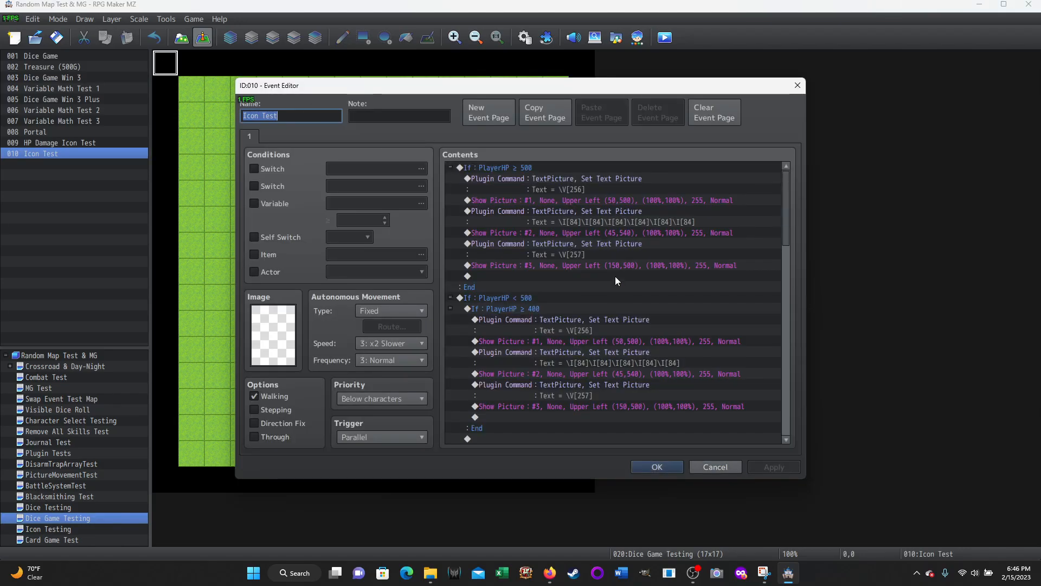
scroll(615, 276, "down", 20)
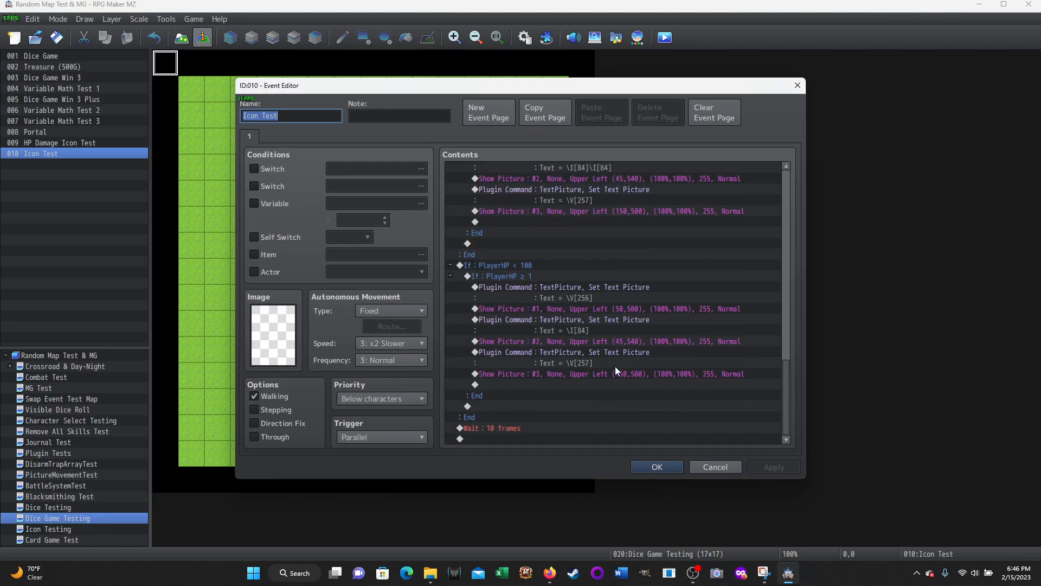
left_click(716, 467)
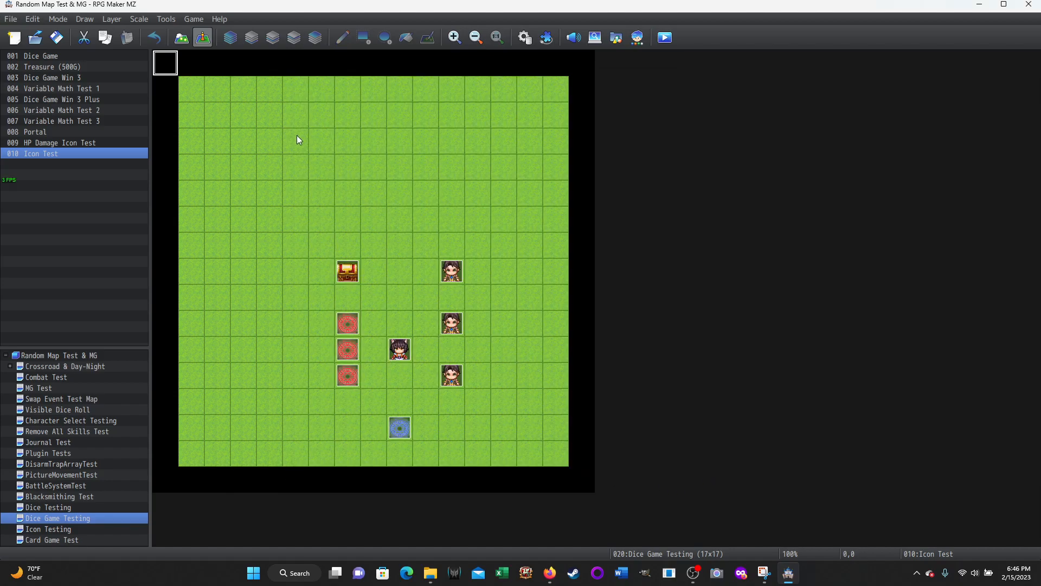
Examine the commands of the HP Damage Icon Test event on the Dice Game Testing map, and close it without changes
left_click(399, 352)
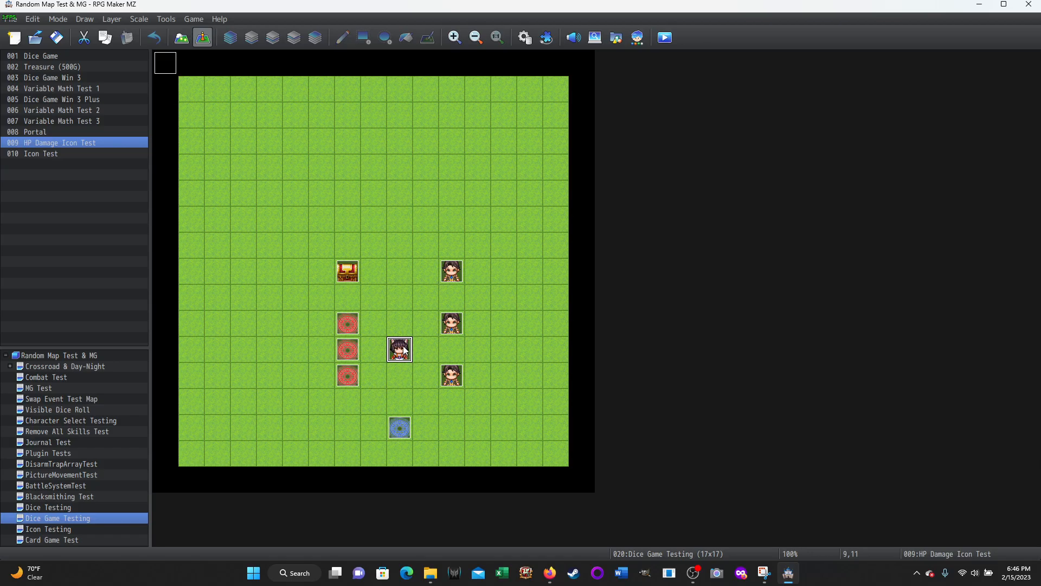
double_click(402, 349)
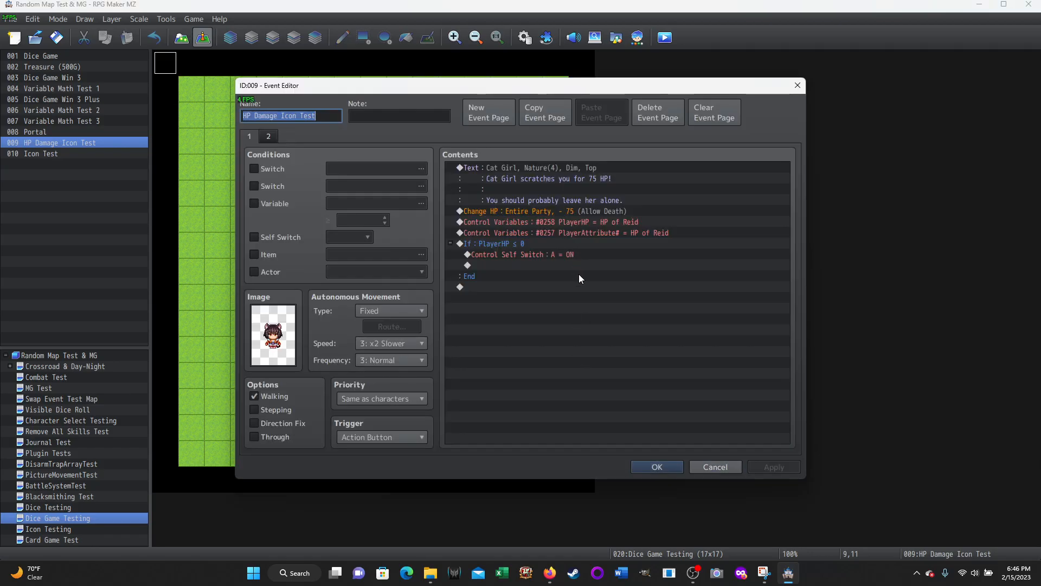
left_click(711, 468)
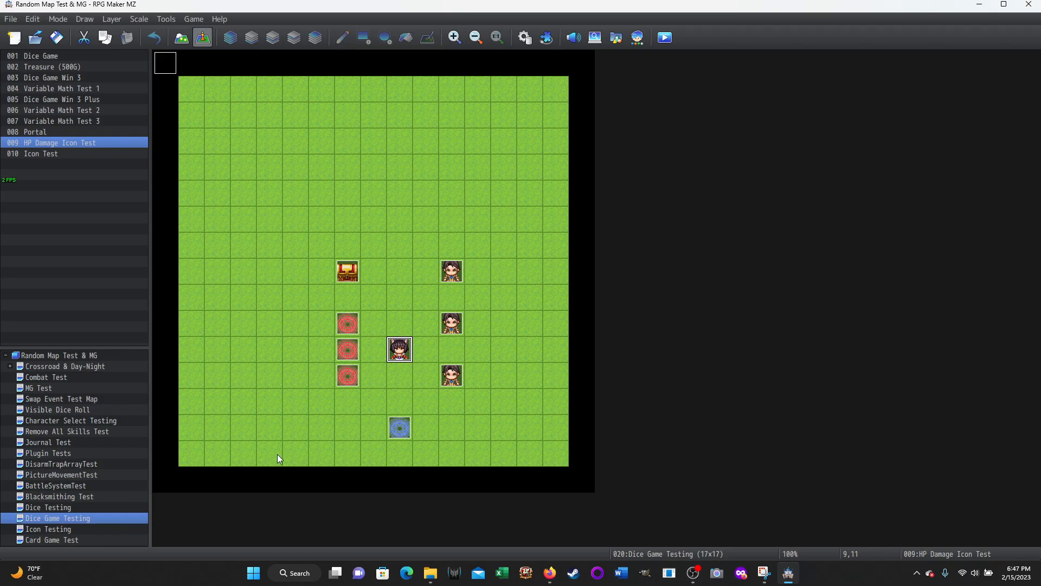
Examine the HP and variable commands of the Max MP Test and HP Damage Icon Test events on the Icon Testing map
left_click(38, 525)
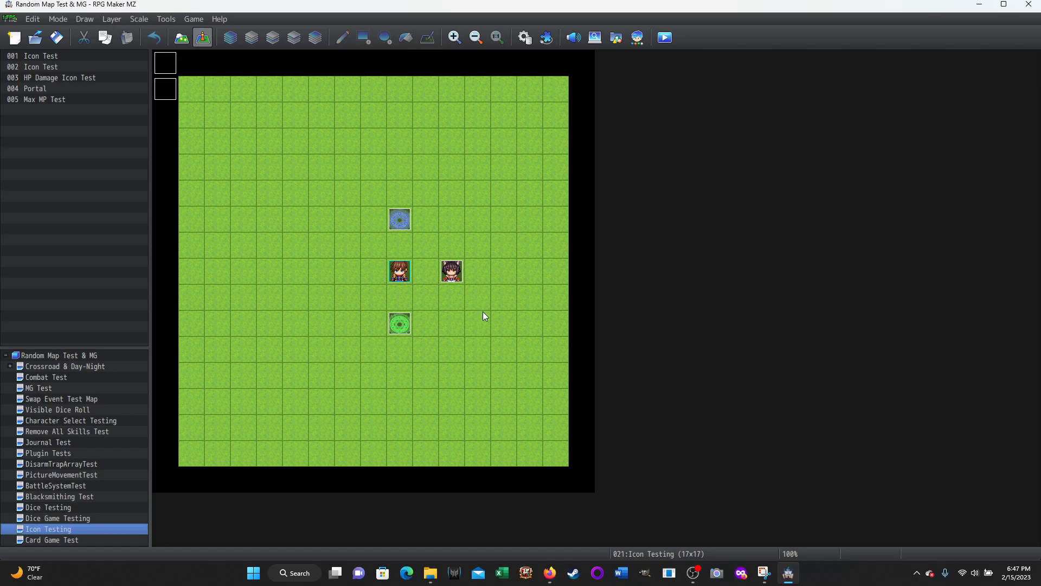
left_click(399, 220)
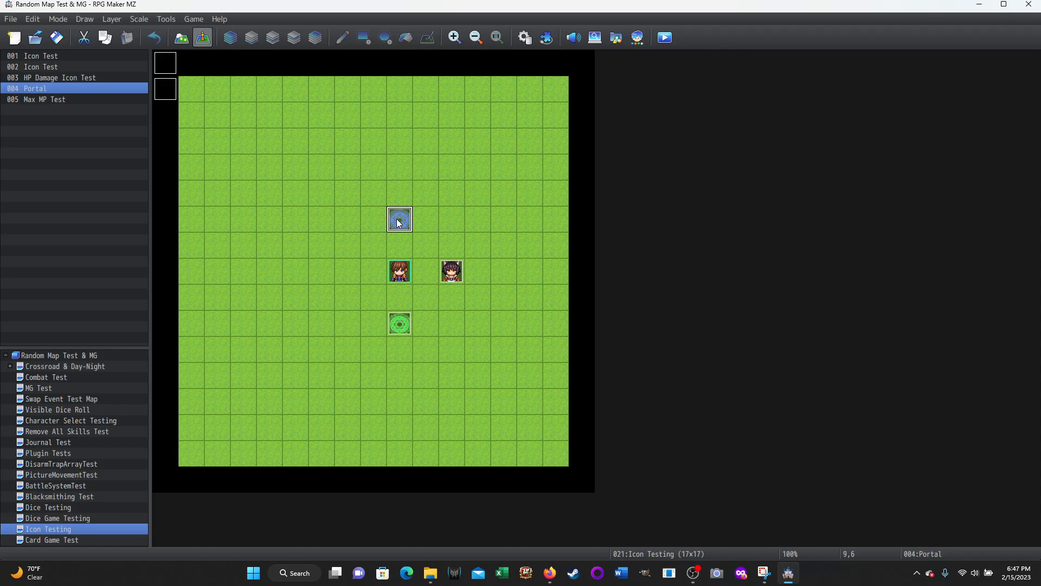
left_click(400, 326)
double_click(400, 328)
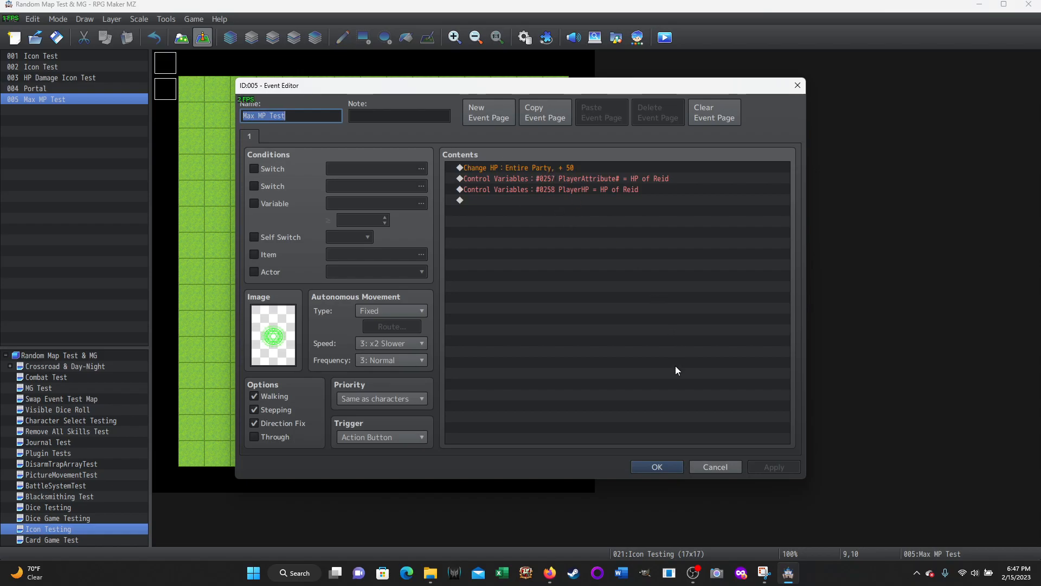
left_click(715, 468)
double_click(453, 272)
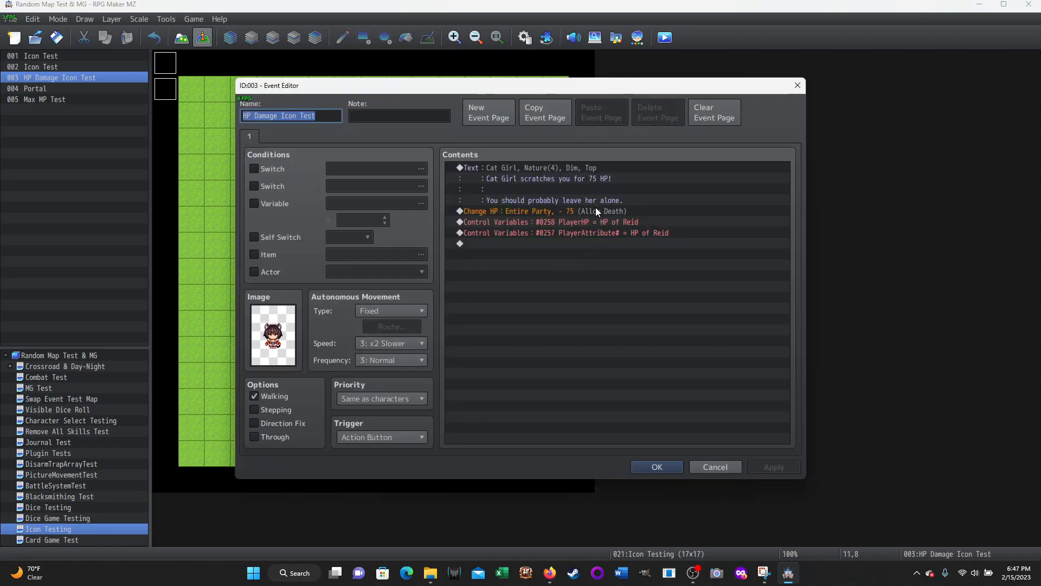
left_click(715, 467)
Examine the Control Variables and self switch commands in event 001 Icon Test, and close it without changes
left_click(169, 70)
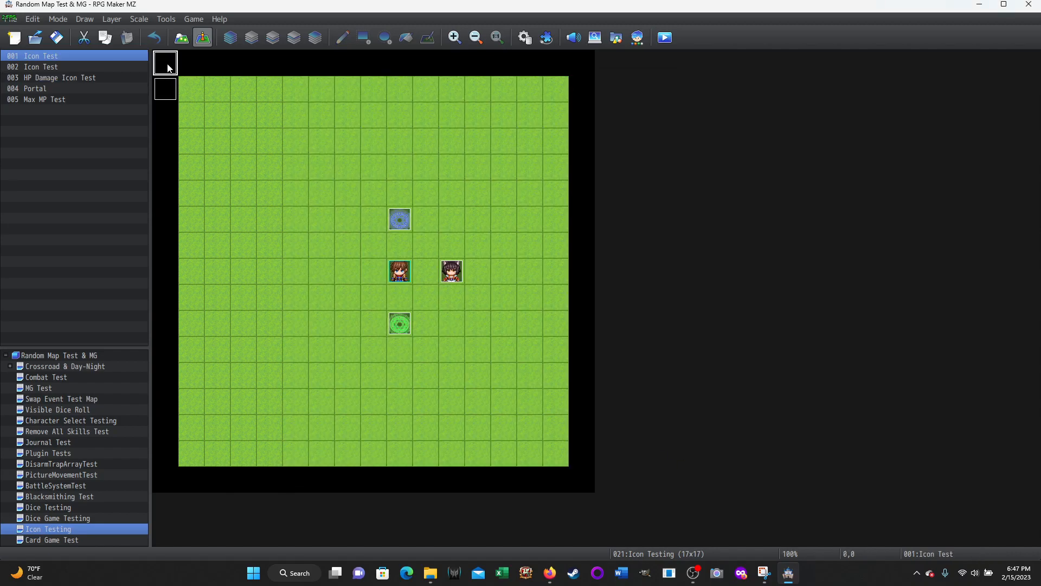
double_click(169, 70)
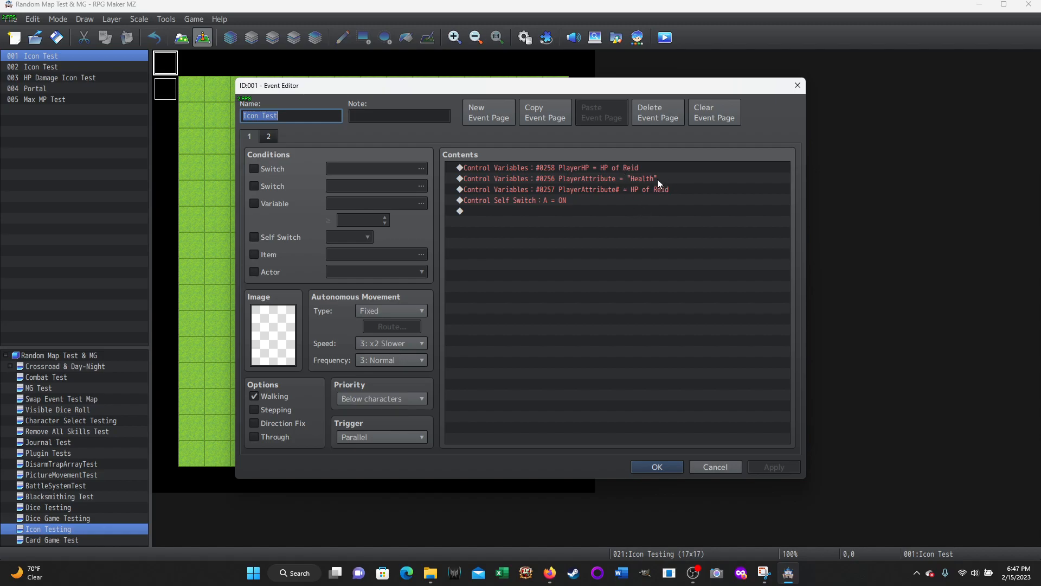
left_click(707, 468)
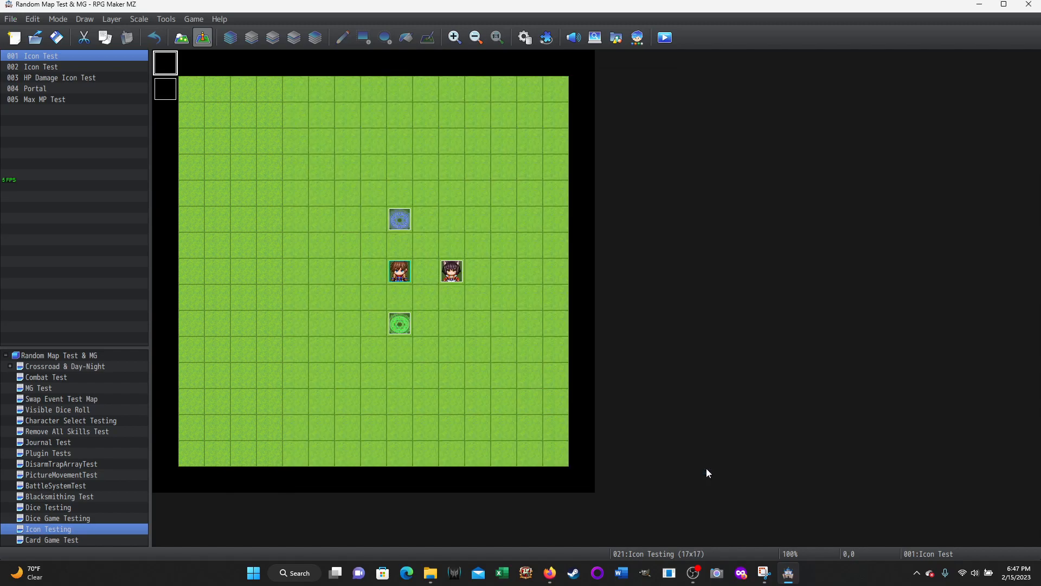
Recheck the heart icon codes in event 002 Icon Test's PlayerHP ≥ 500 and PlayerHP < 500 branches, and close it
double_click(164, 87)
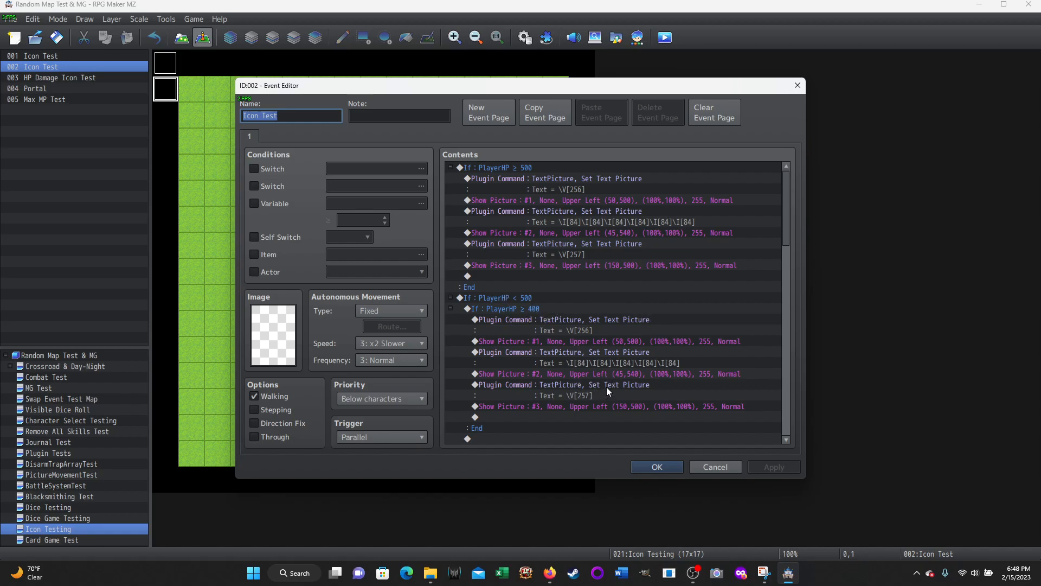
scroll(712, 358, "down", 1)
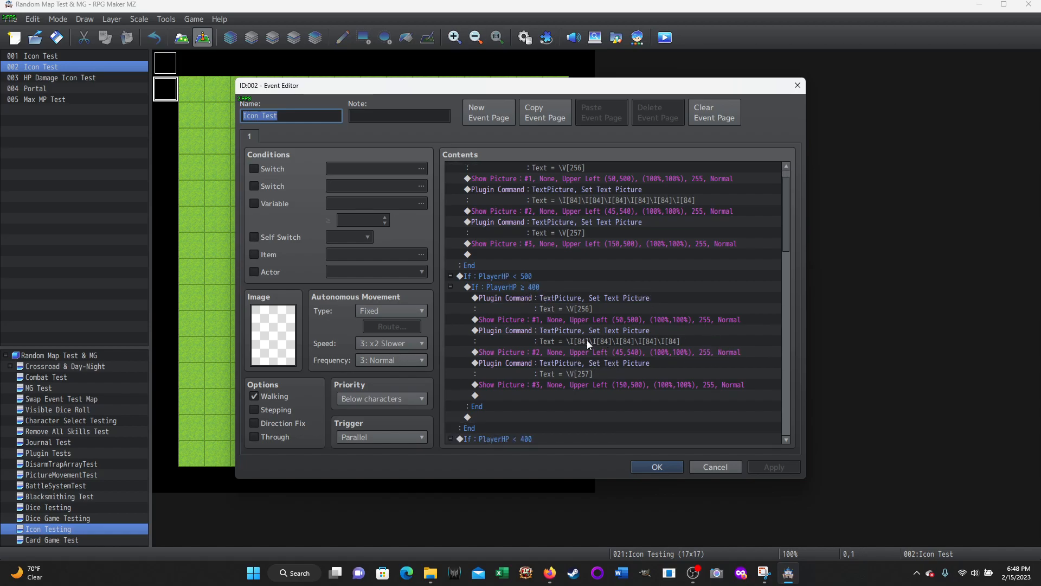
left_click(713, 469)
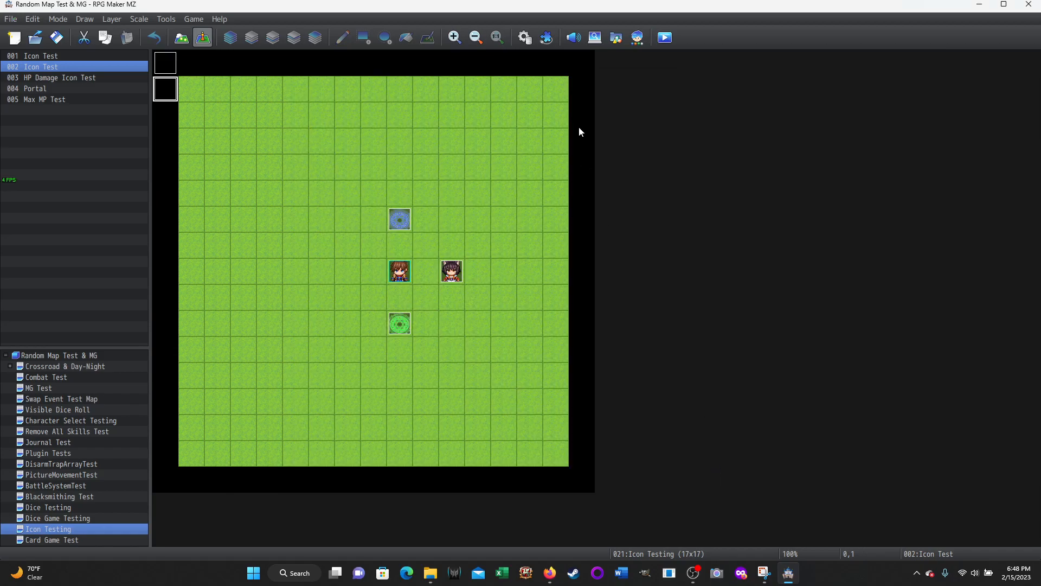
Assign the red heart icon, number 84, to the -----Reserved item 0001 in the database
left_click(525, 38)
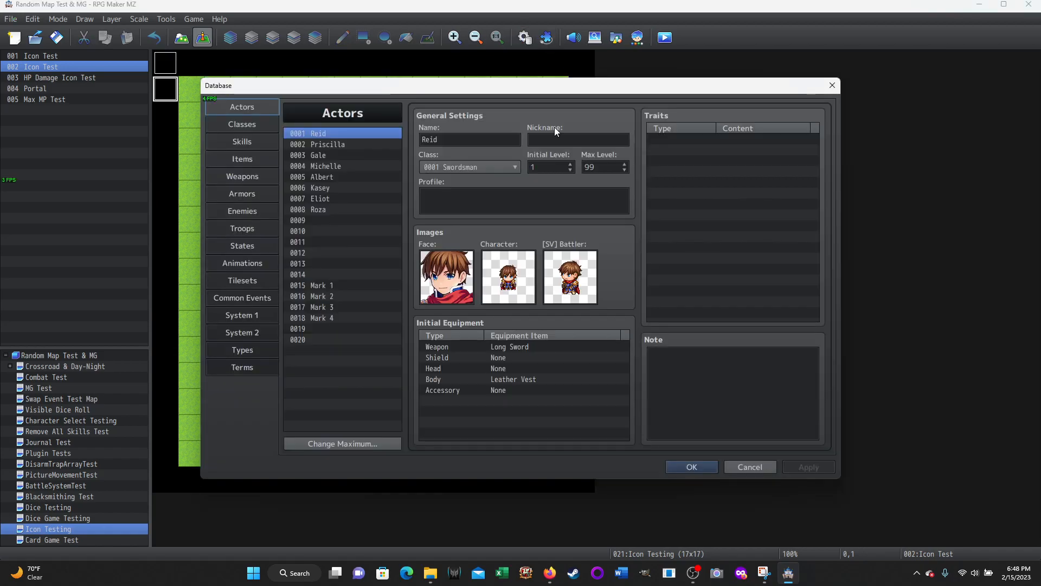
left_click(242, 158)
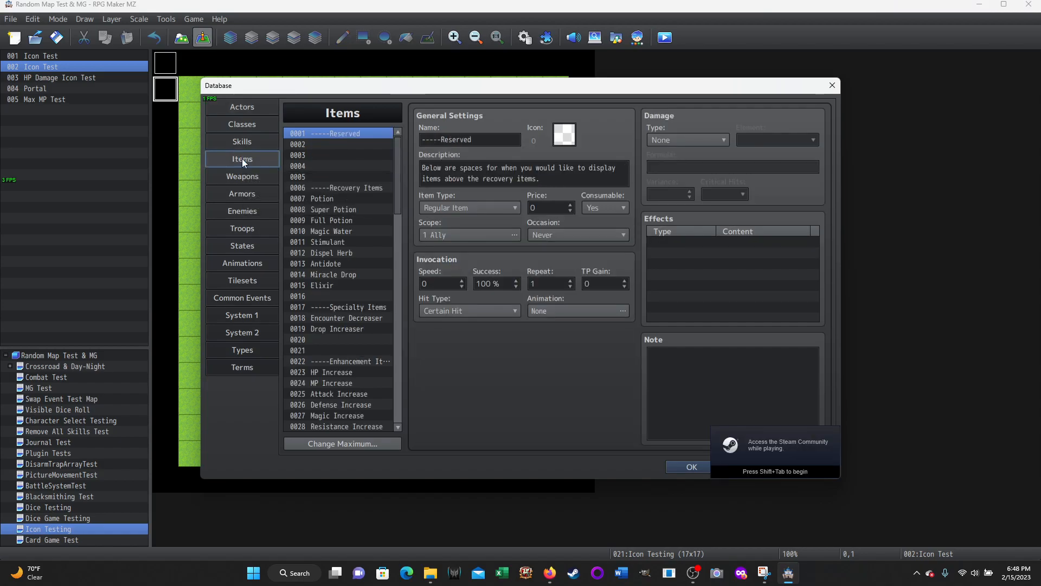
double_click(563, 138)
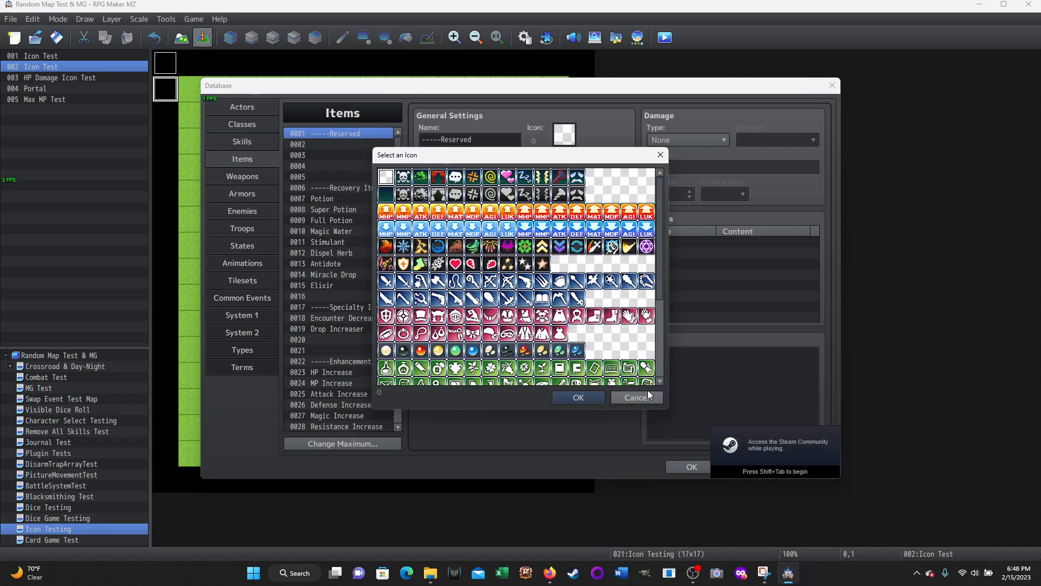
left_click(456, 264)
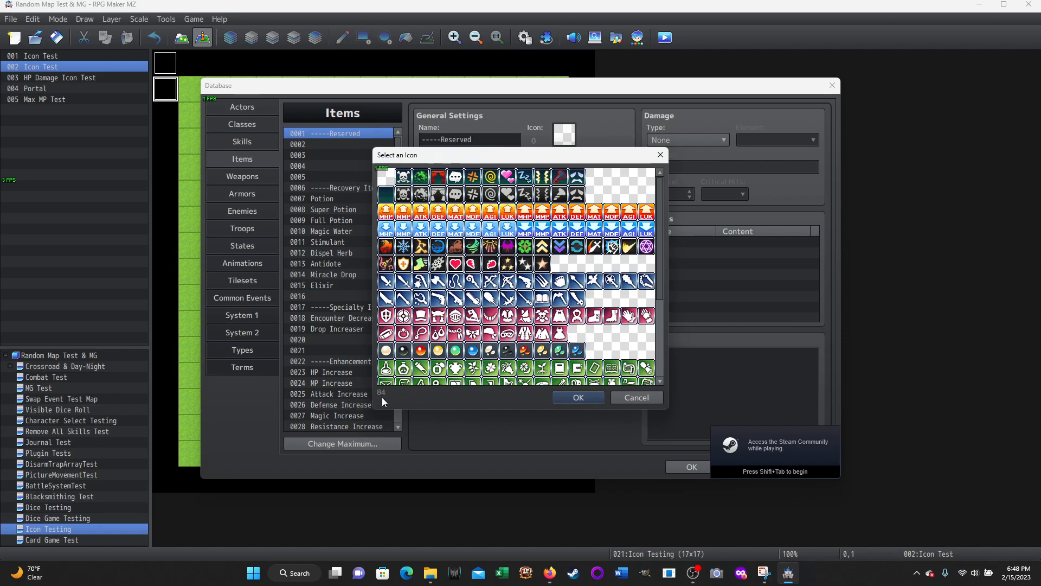
left_click(577, 398)
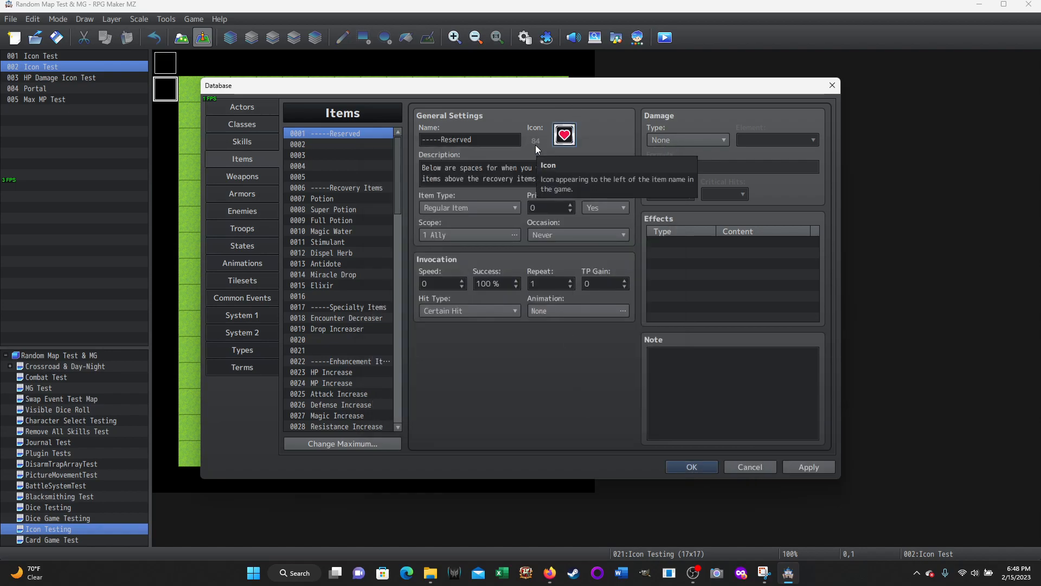
Browse the icon set for the -----Reserved item, cancel the selection, and close the database without applying changes
left_click(566, 137)
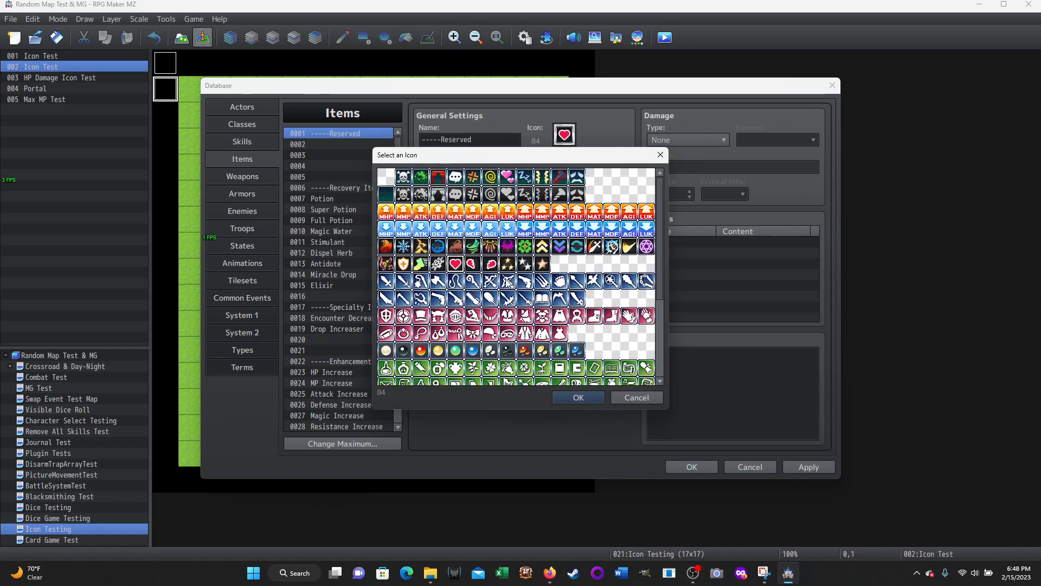
scroll(514, 294, "down", 1)
scroll(514, 294, "down", 2)
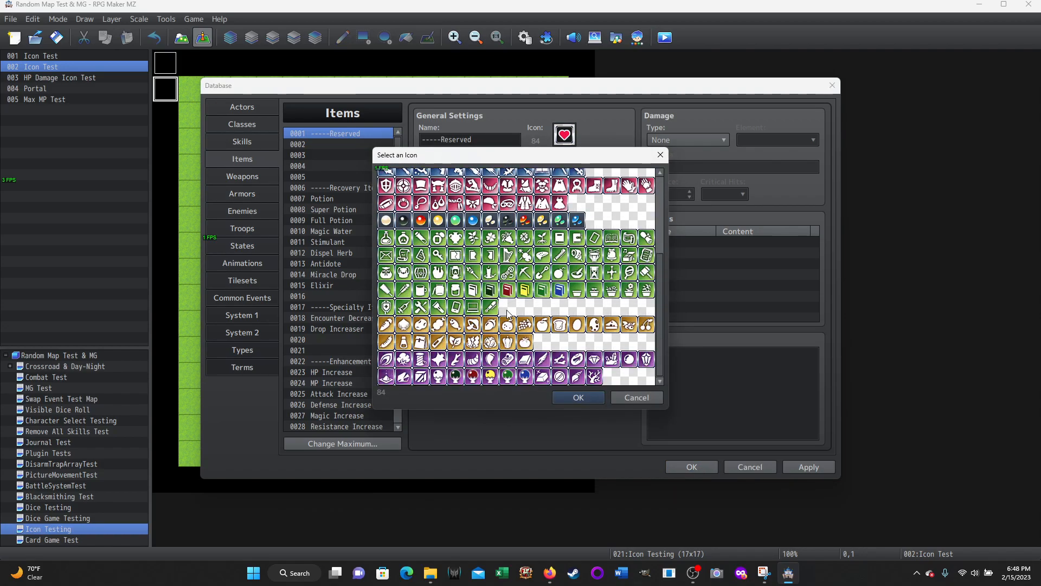
scroll(514, 294, "up", 3)
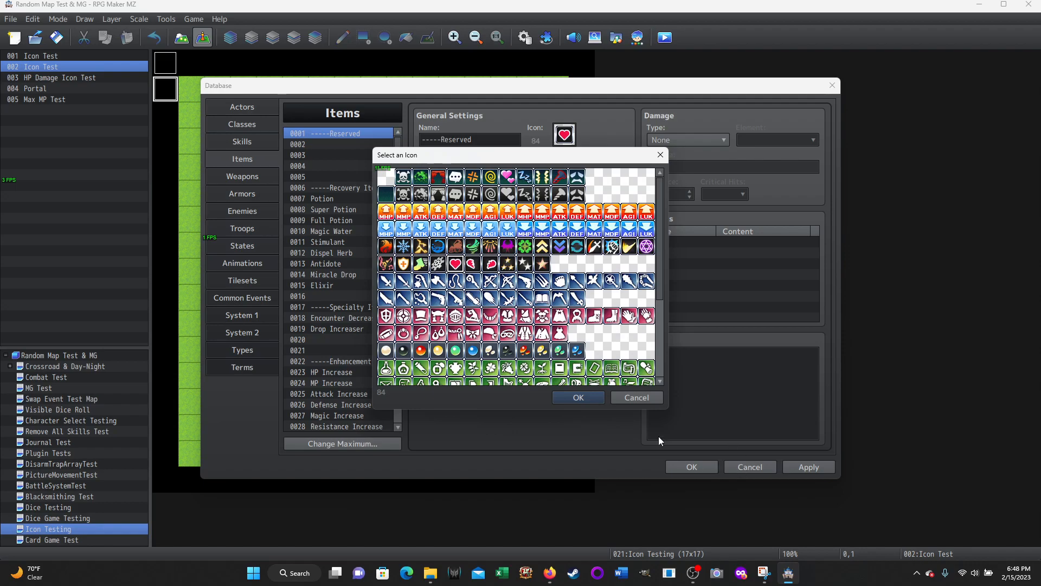
left_click(632, 397)
left_click(753, 467)
left_click(511, 302)
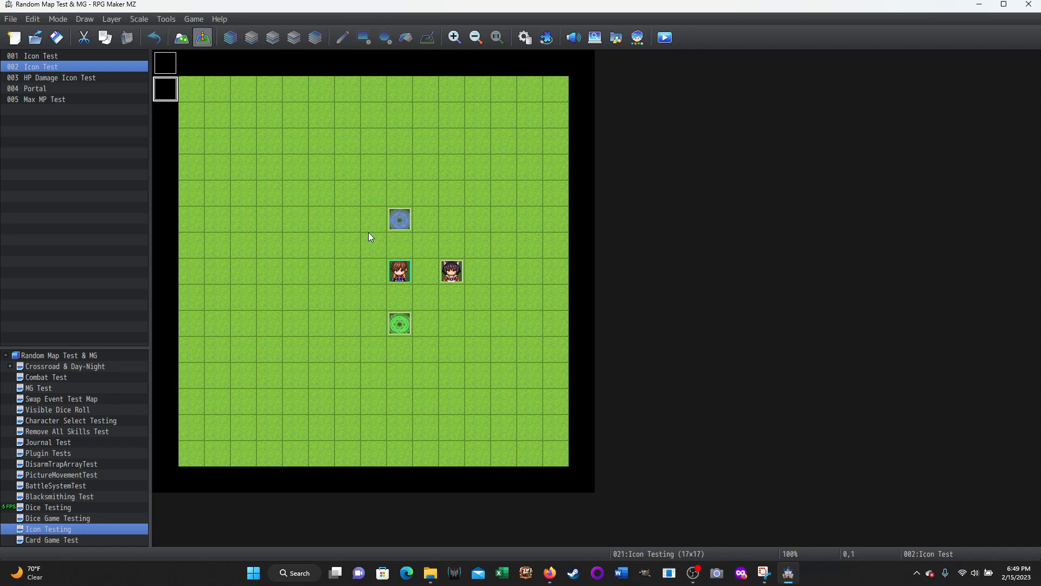
Open event 002 Icon Test and examine its PlayerHP branches down to the empty line after the 10-frame wait
double_click(164, 89)
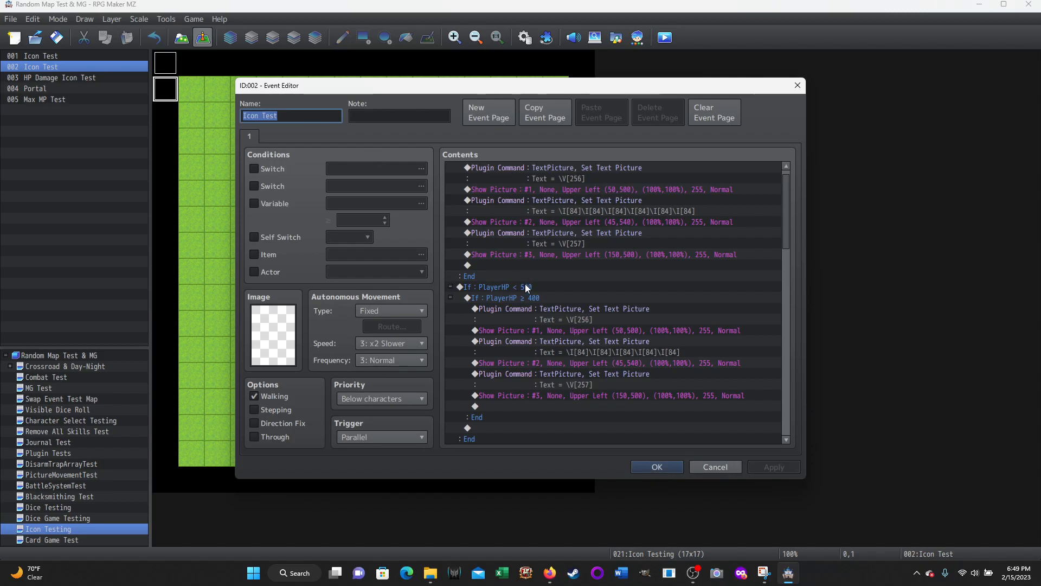
scroll(545, 340, "down", 10)
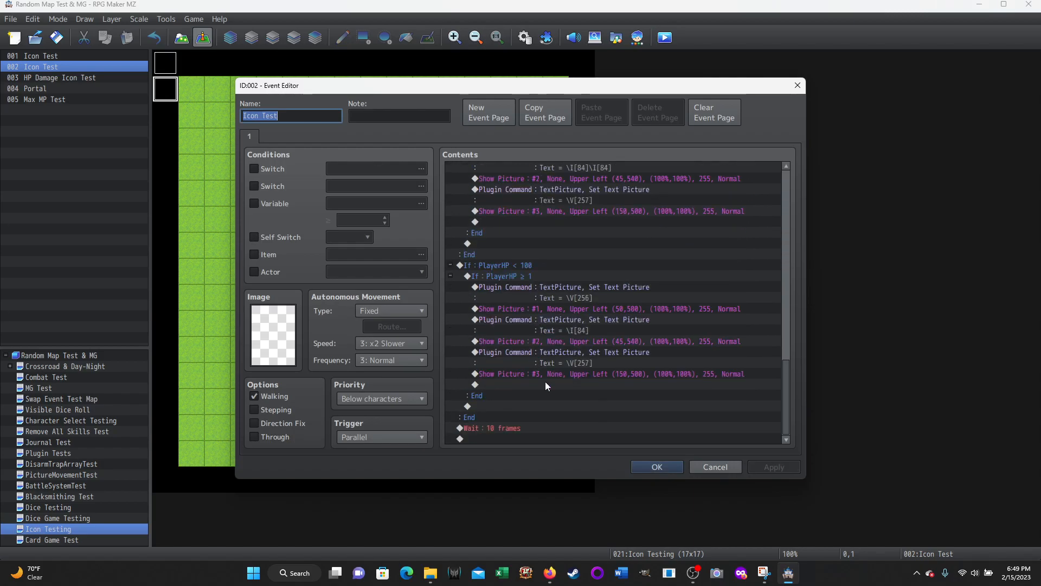
left_click(502, 439)
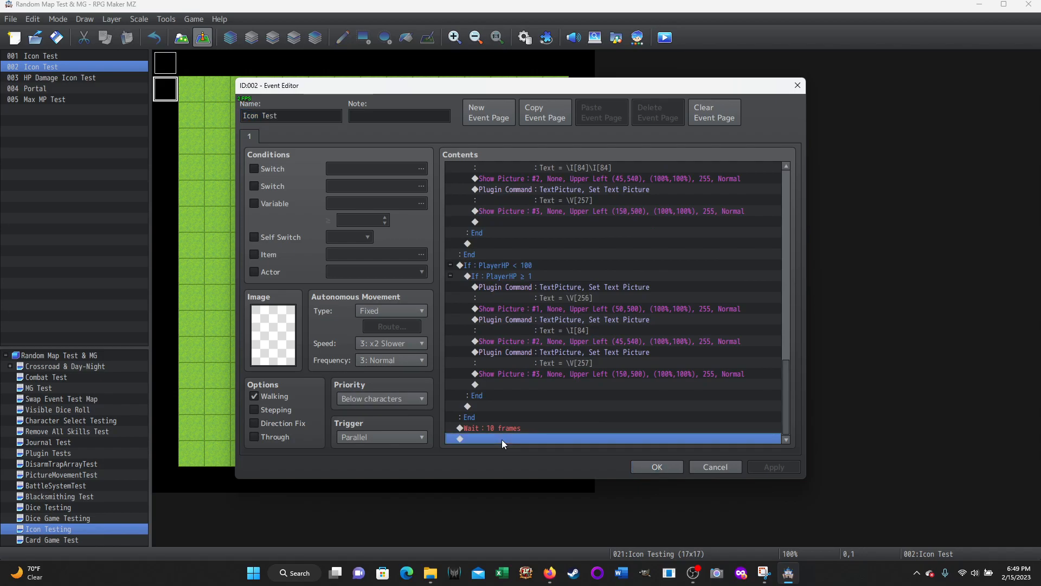
right_click(502, 440)
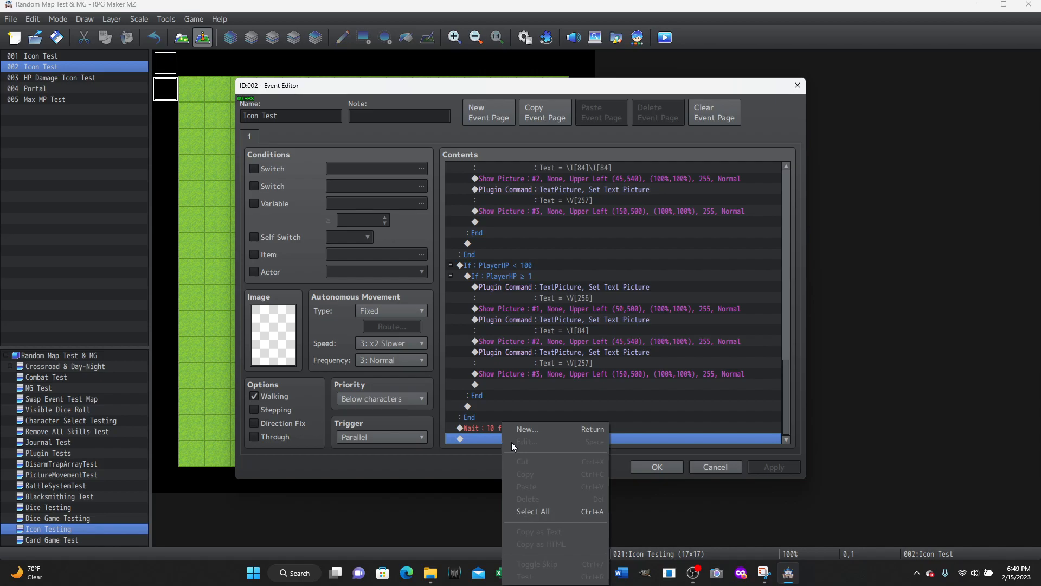
left_click(637, 432)
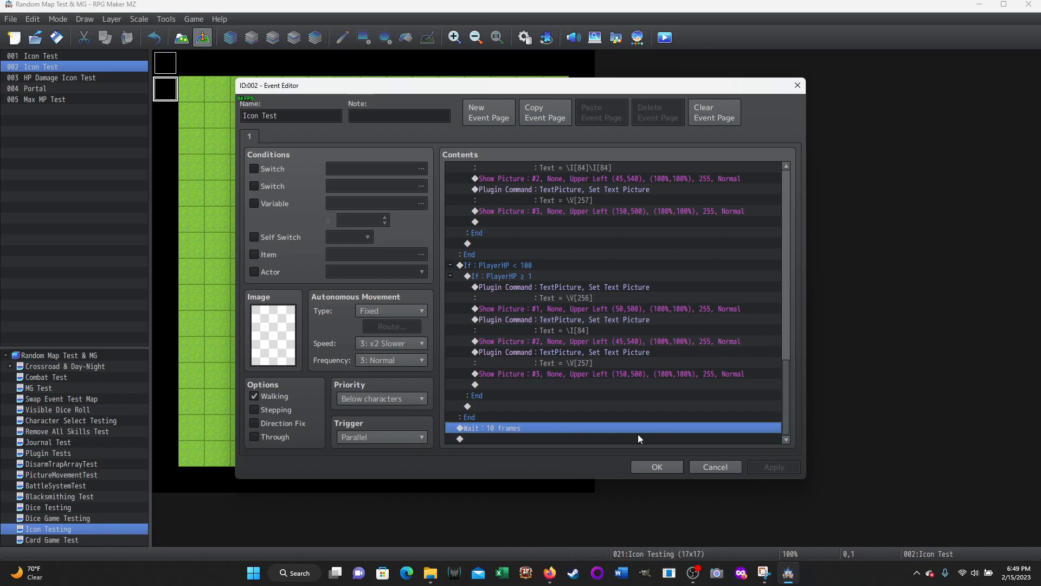
Check which plugins a new Plugin Command offers at the end of the event, and cancel out of the event without changes
double_click(492, 441)
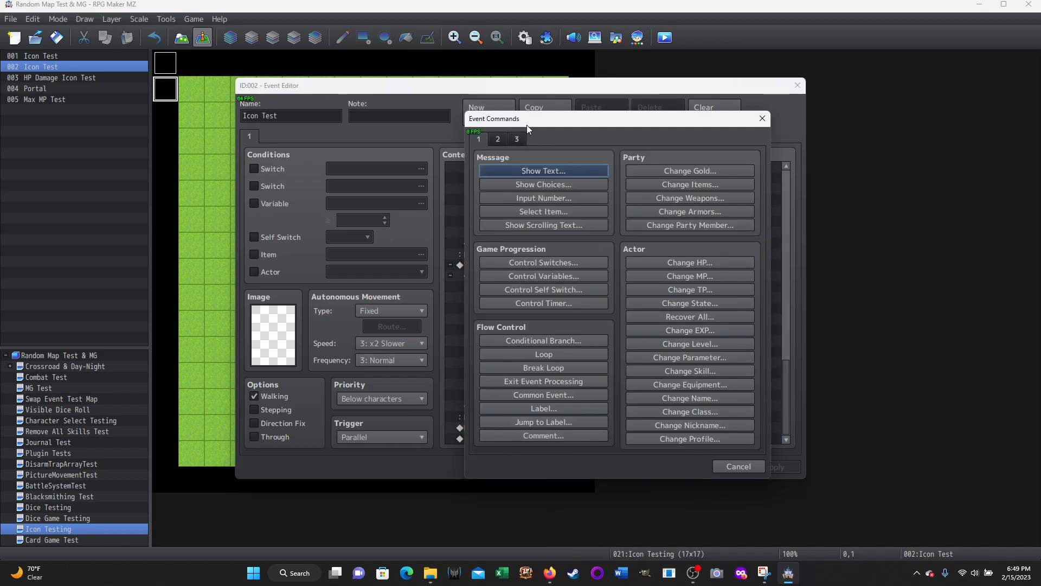
left_click(517, 138)
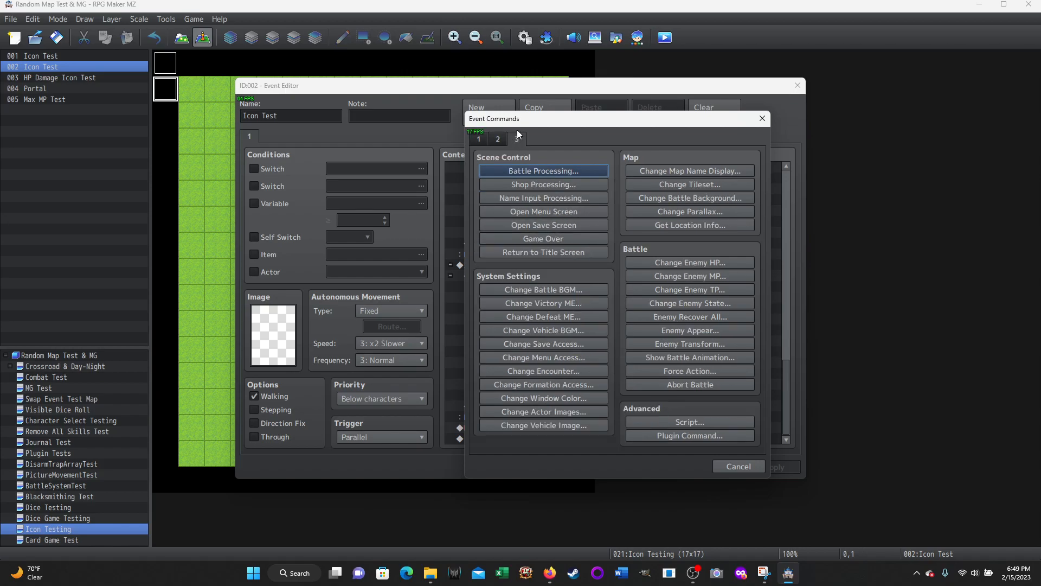
left_click(684, 435)
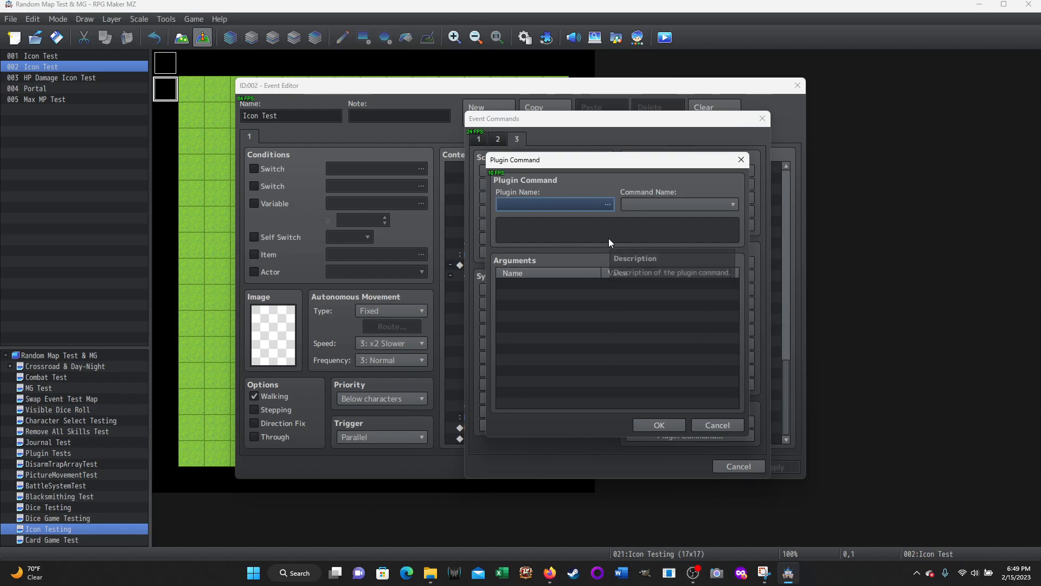
left_click(608, 204)
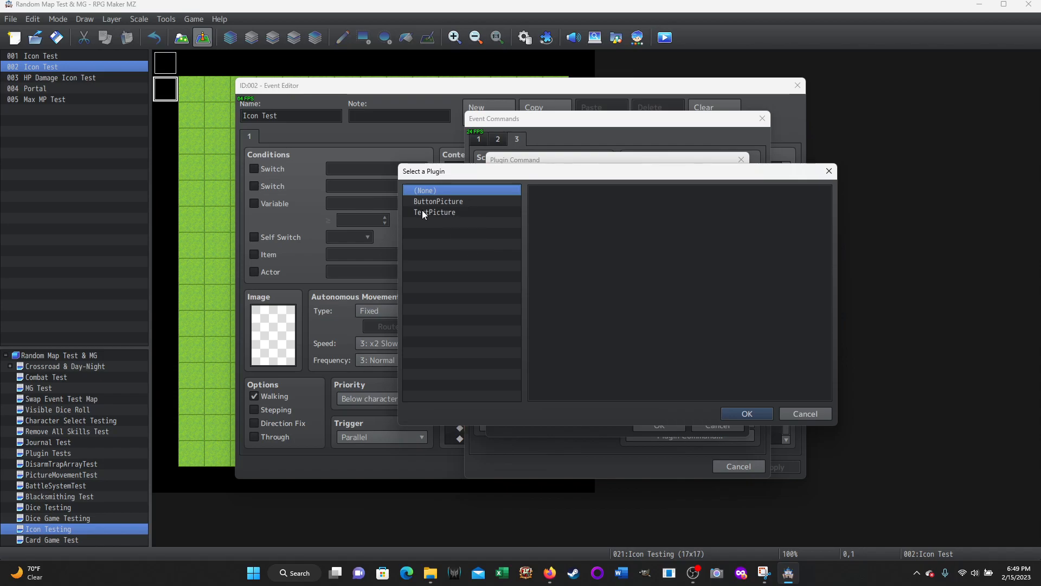
left_click(801, 413)
left_click(733, 425)
left_click(734, 463)
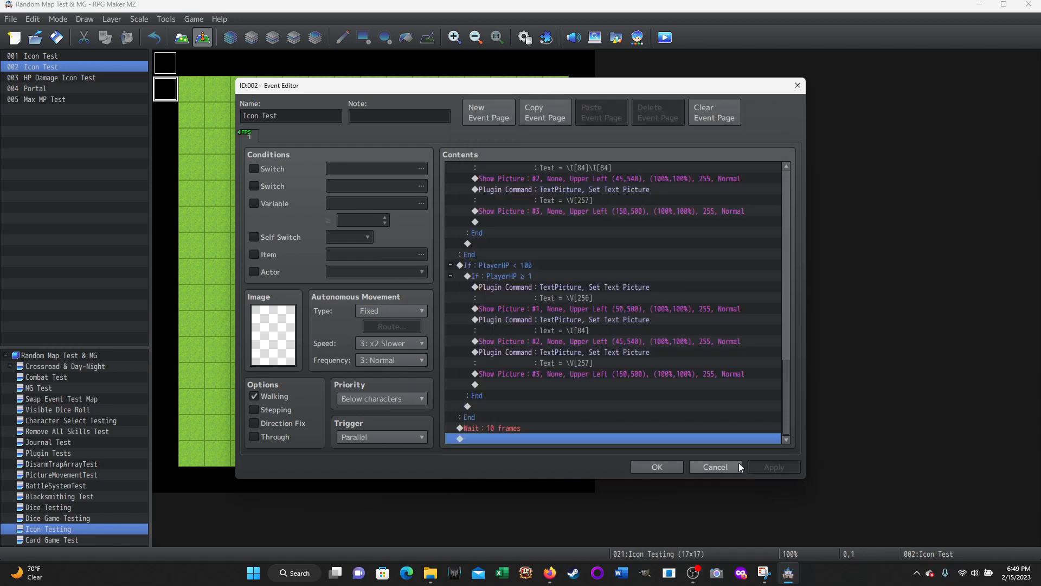
left_click(721, 464)
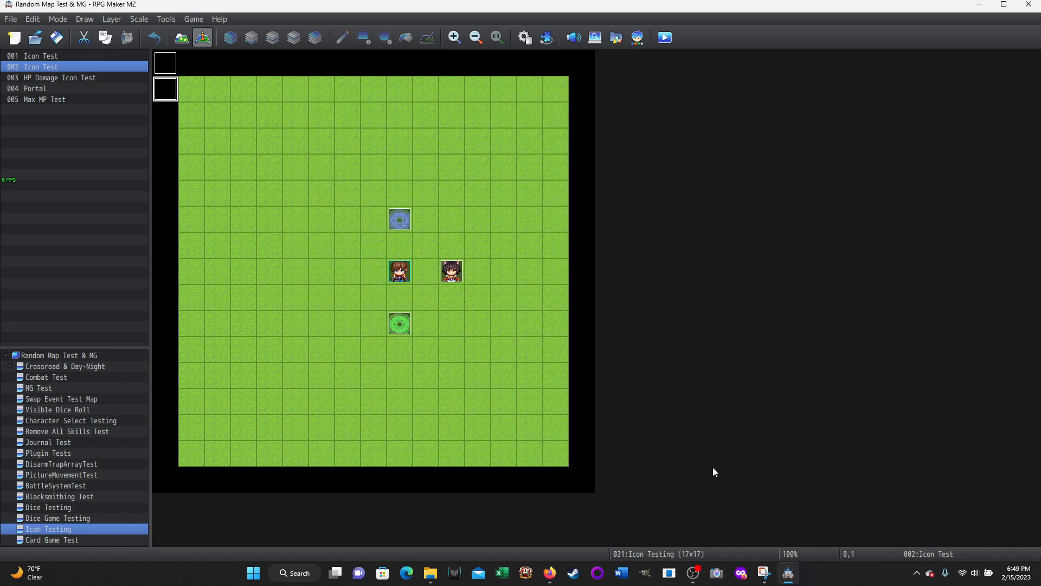
Review the installed plugins and the plugins available for a new entry in the Plugin Manager, and close it without changes
left_click(546, 37)
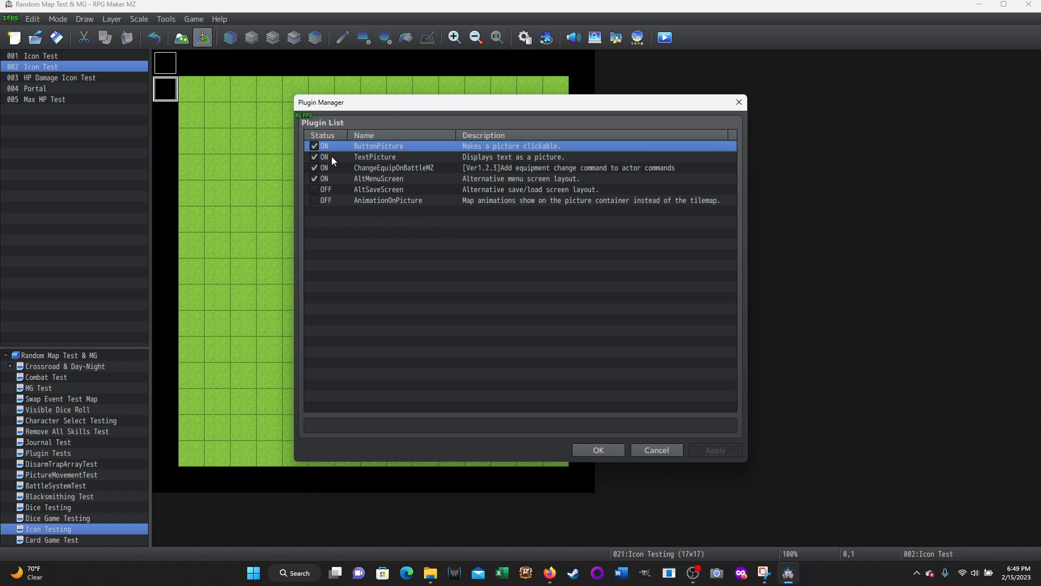
double_click(358, 210)
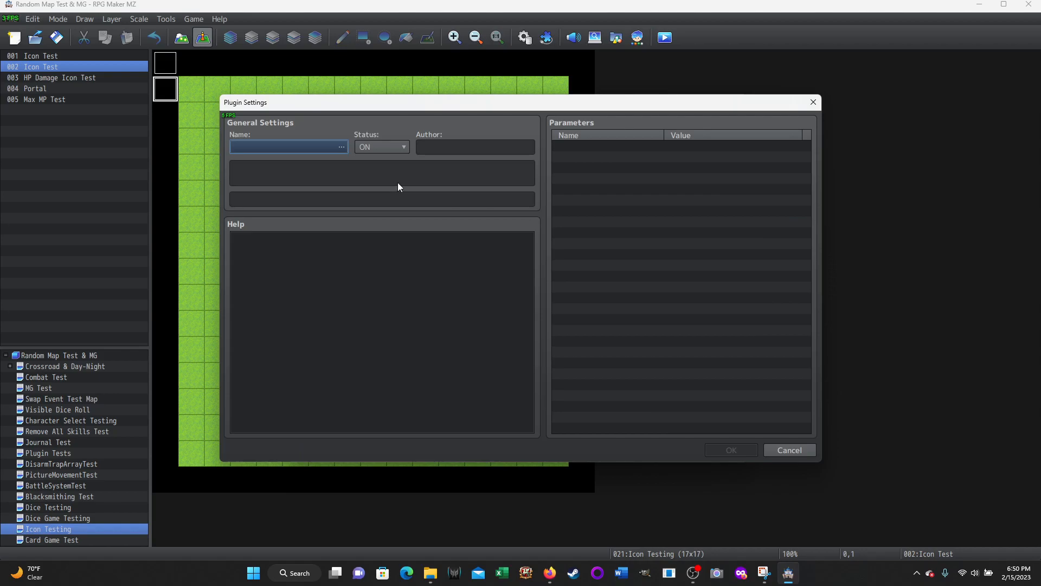
left_click(341, 147)
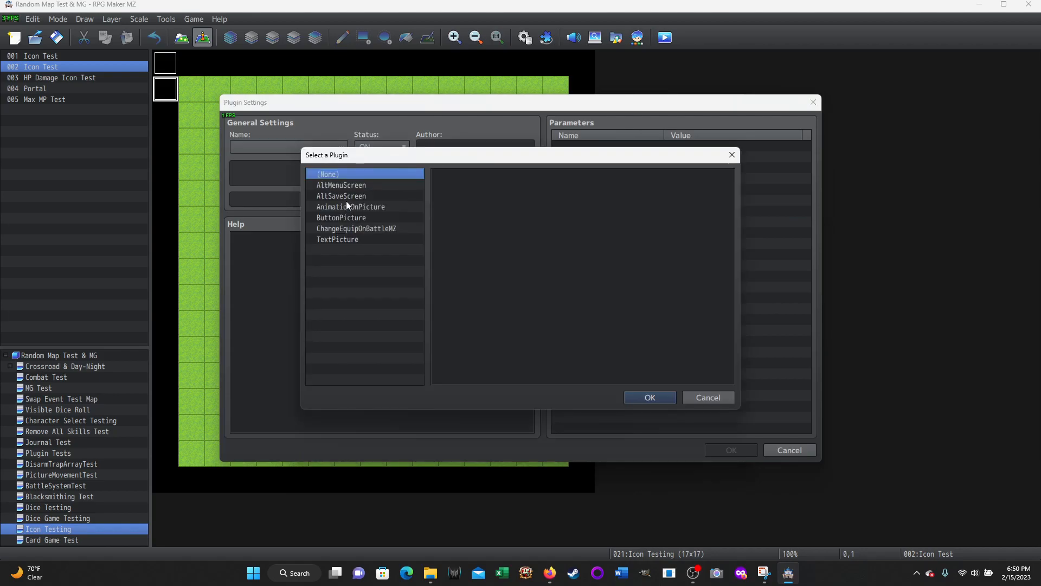
left_click(708, 397)
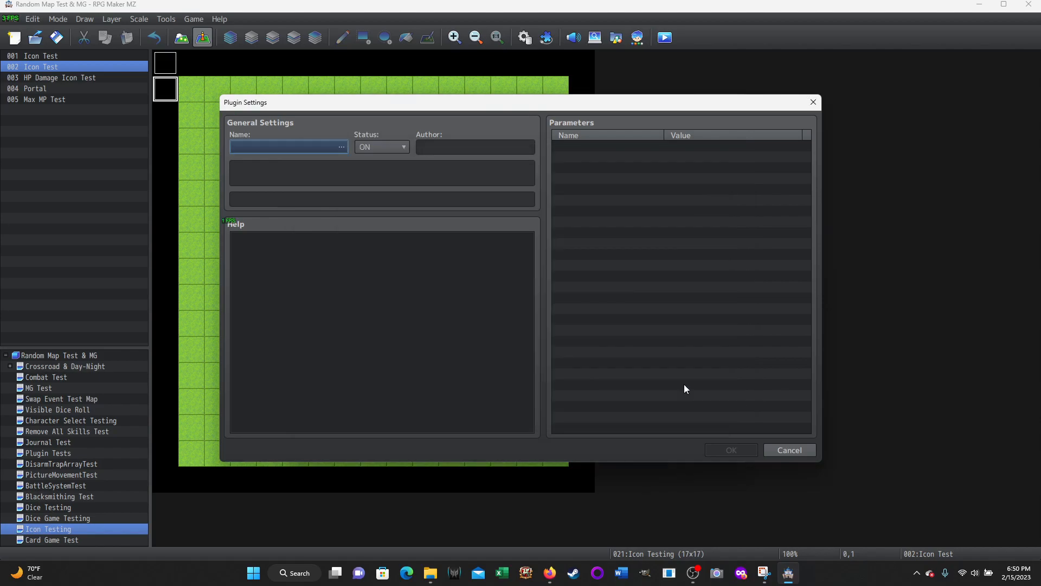
left_click(788, 450)
left_click(656, 452)
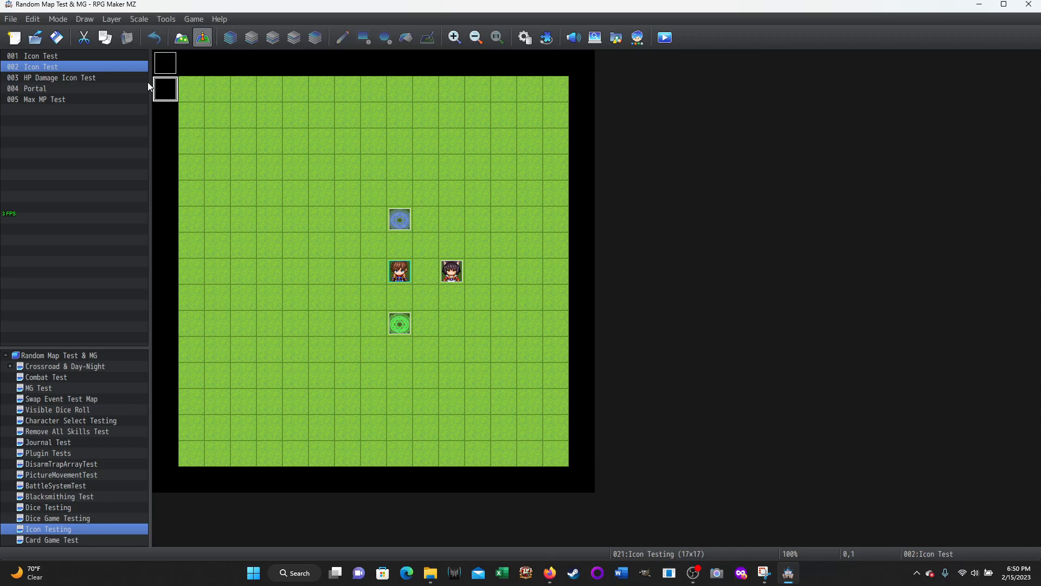
Recheck the TextPicture and Show Picture commands in event 002 Icon Test's PlayerHP branches, and close it without changes
double_click(165, 87)
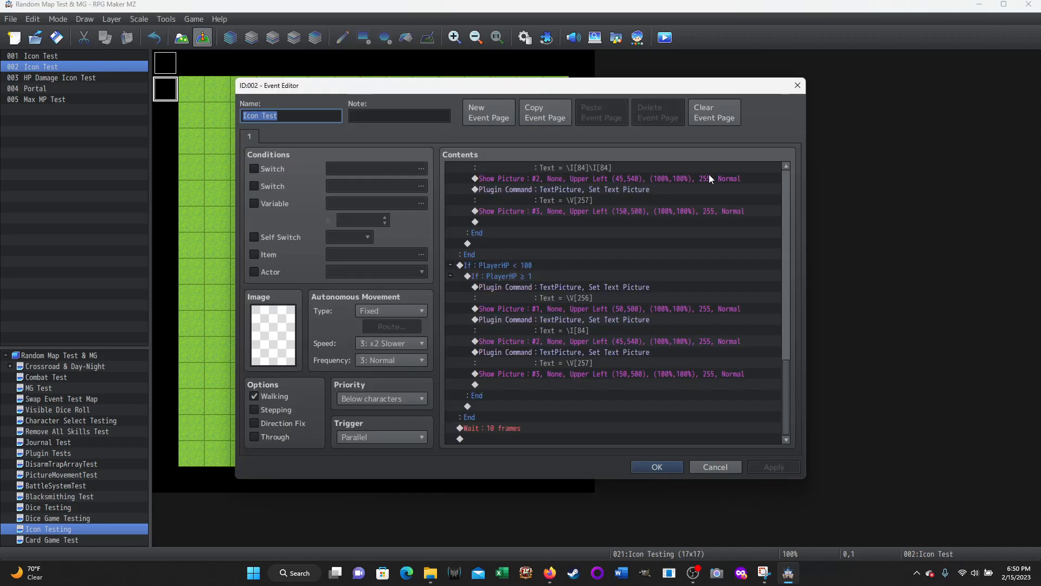
scroll(646, 377, "up", 10)
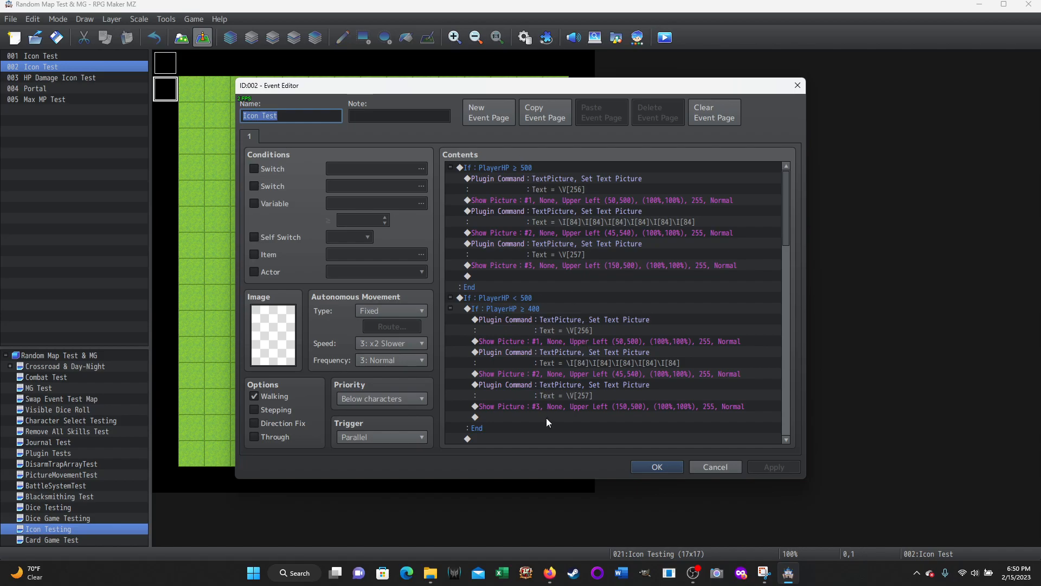
left_click(711, 467)
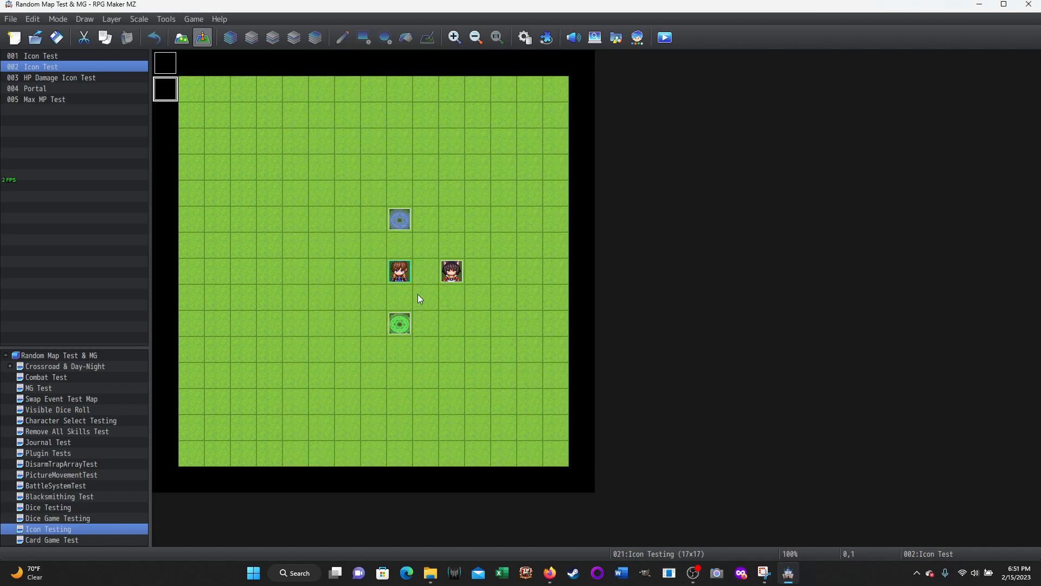